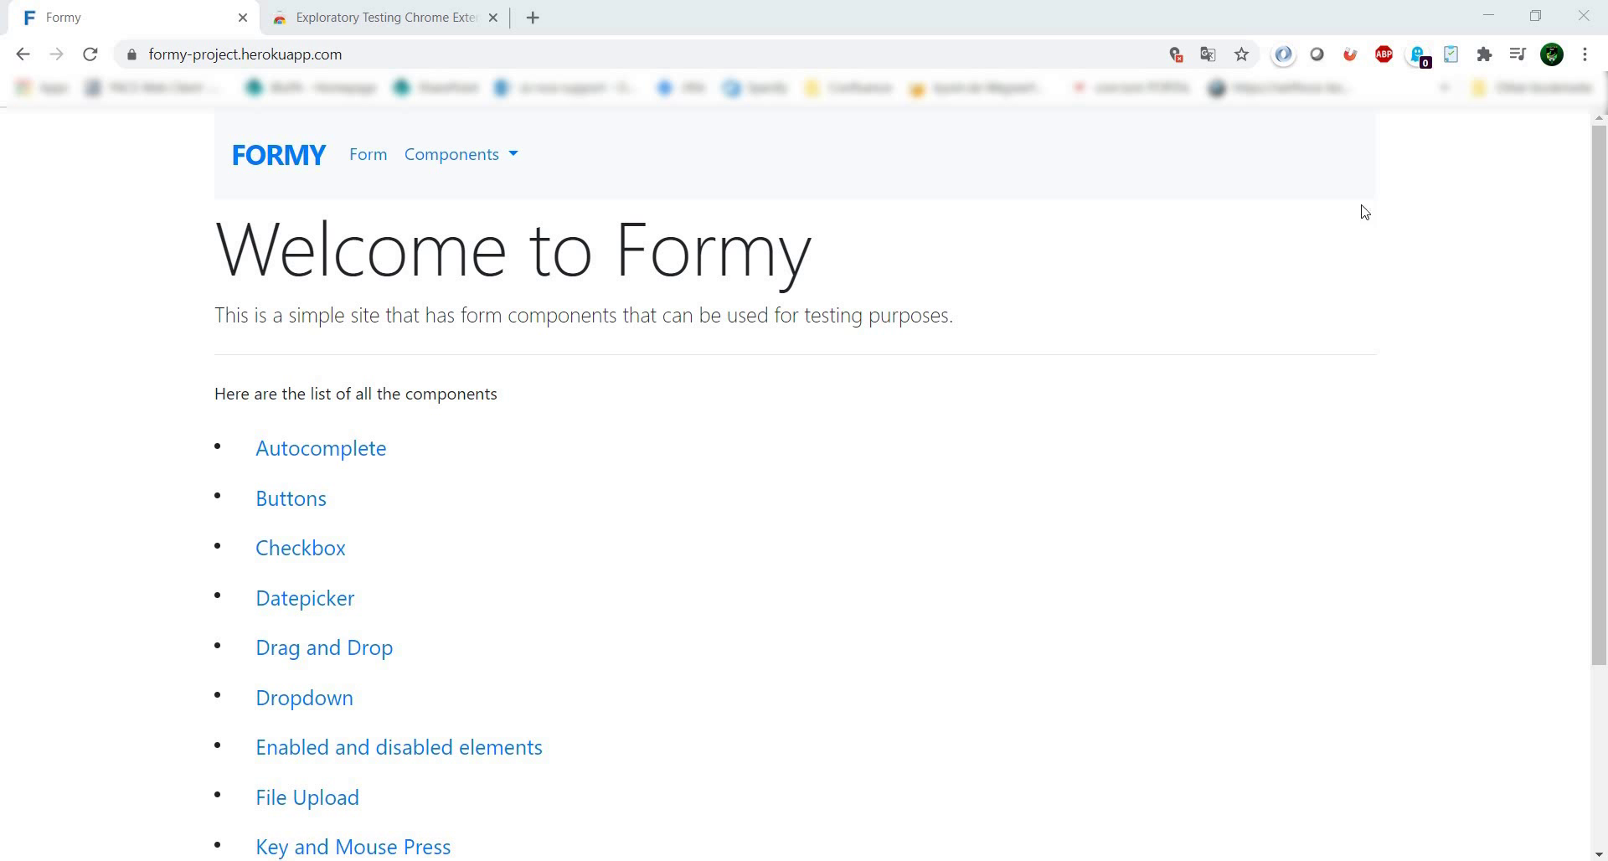
Step: Look over the annotation options and component list, and open the Enabled and disabled elements page
{"action": "left_click", "coordinate": [1452, 55]}
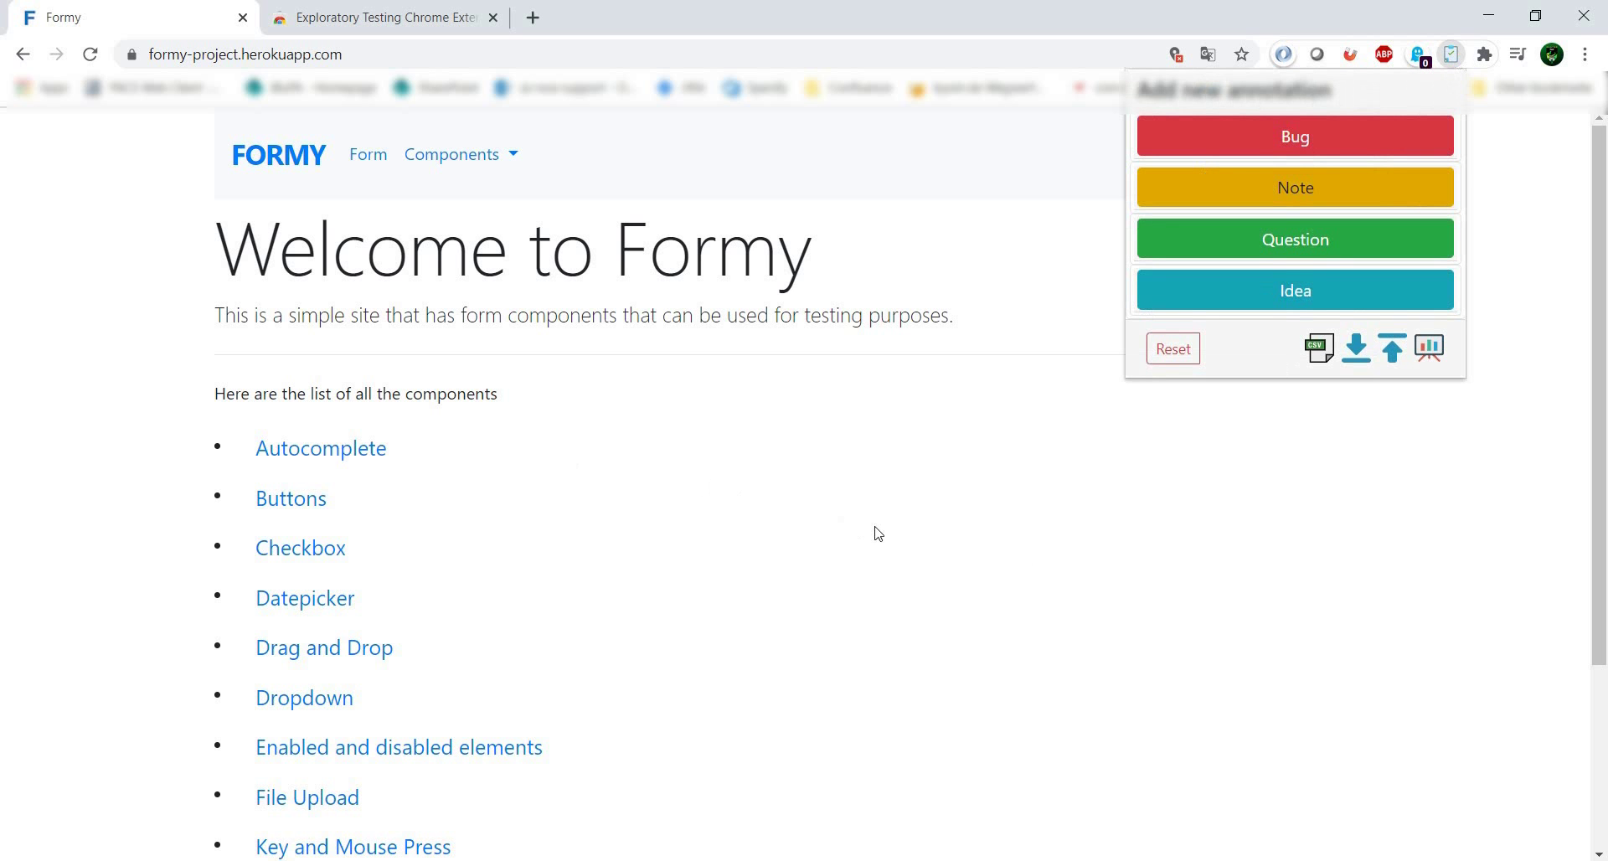
{"action": "scroll", "coordinate": [877, 534], "scroll_direction": "down", "scroll_amount": 3}
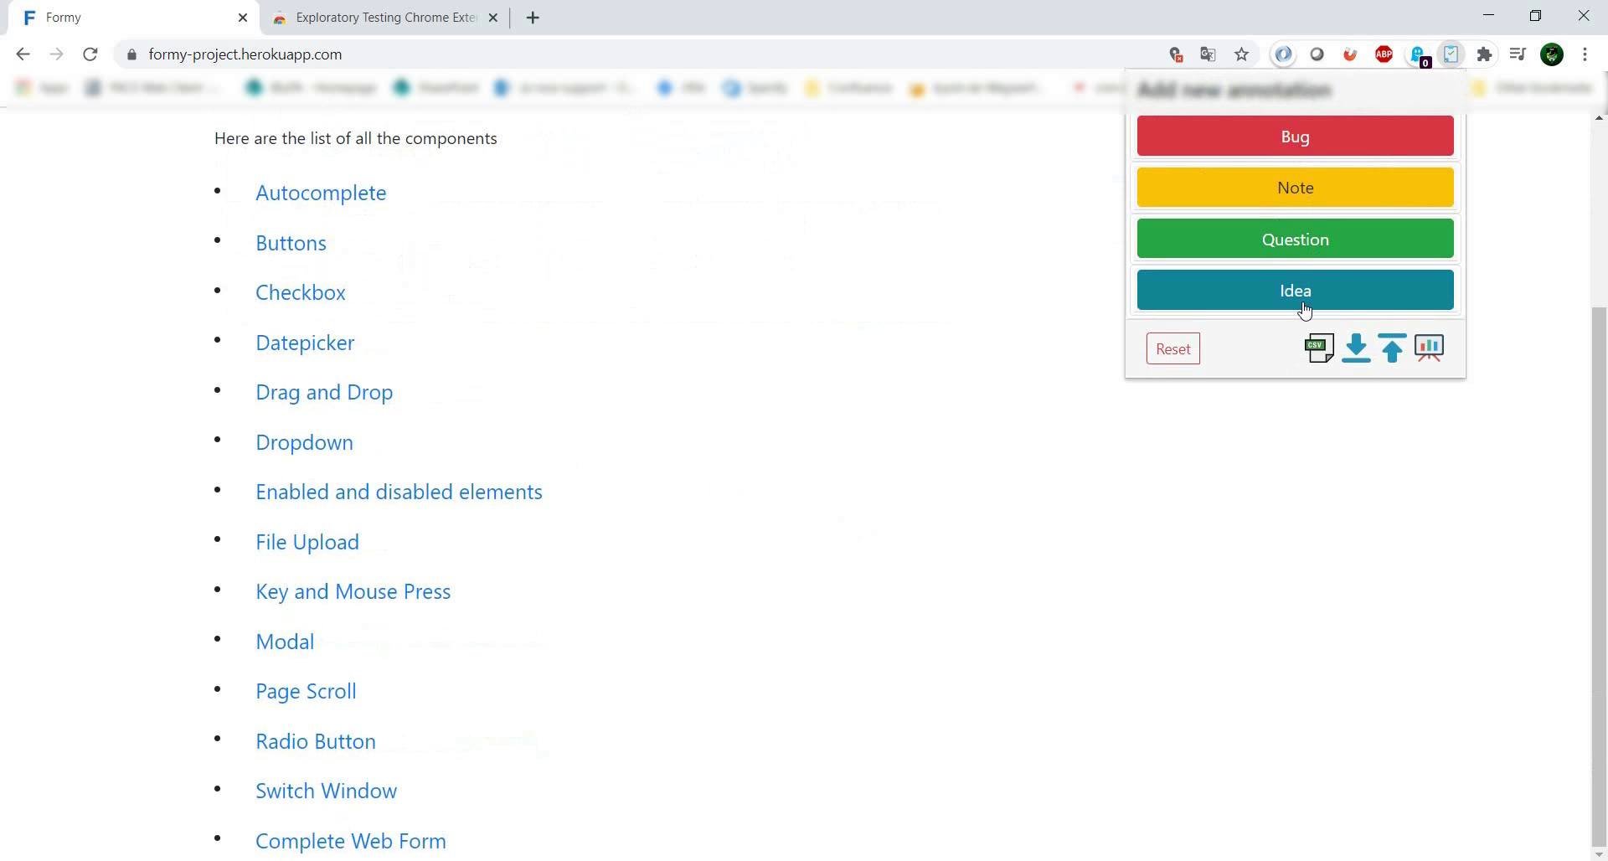
{"action": "scroll", "coordinate": [871, 536], "scroll_direction": "up", "scroll_amount": 3}
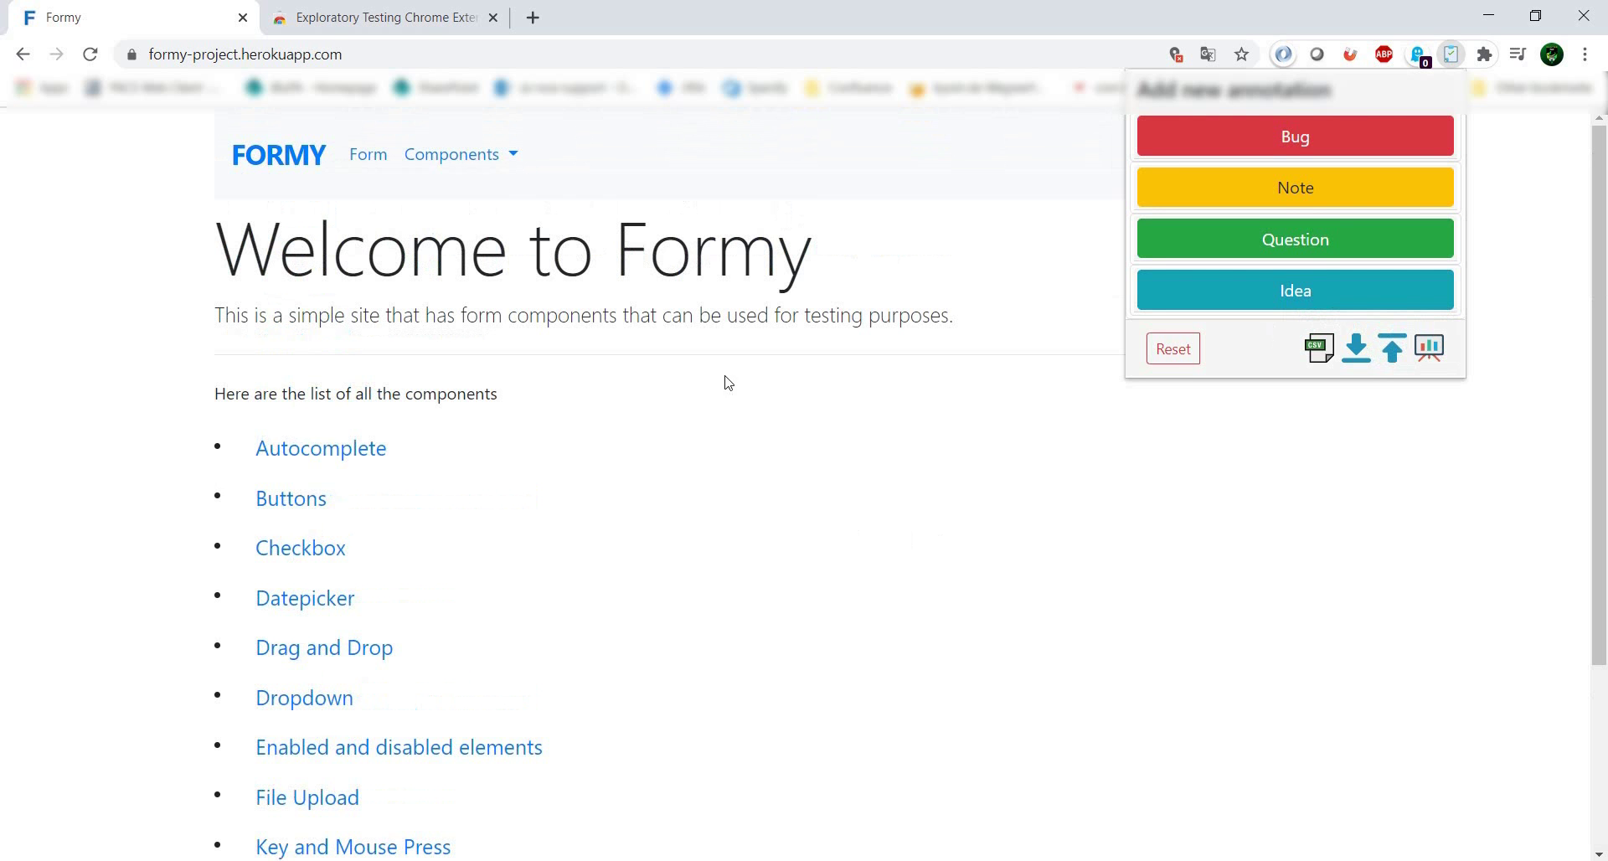
{"action": "scroll", "coordinate": [860, 478], "scroll_direction": "down", "scroll_amount": 1}
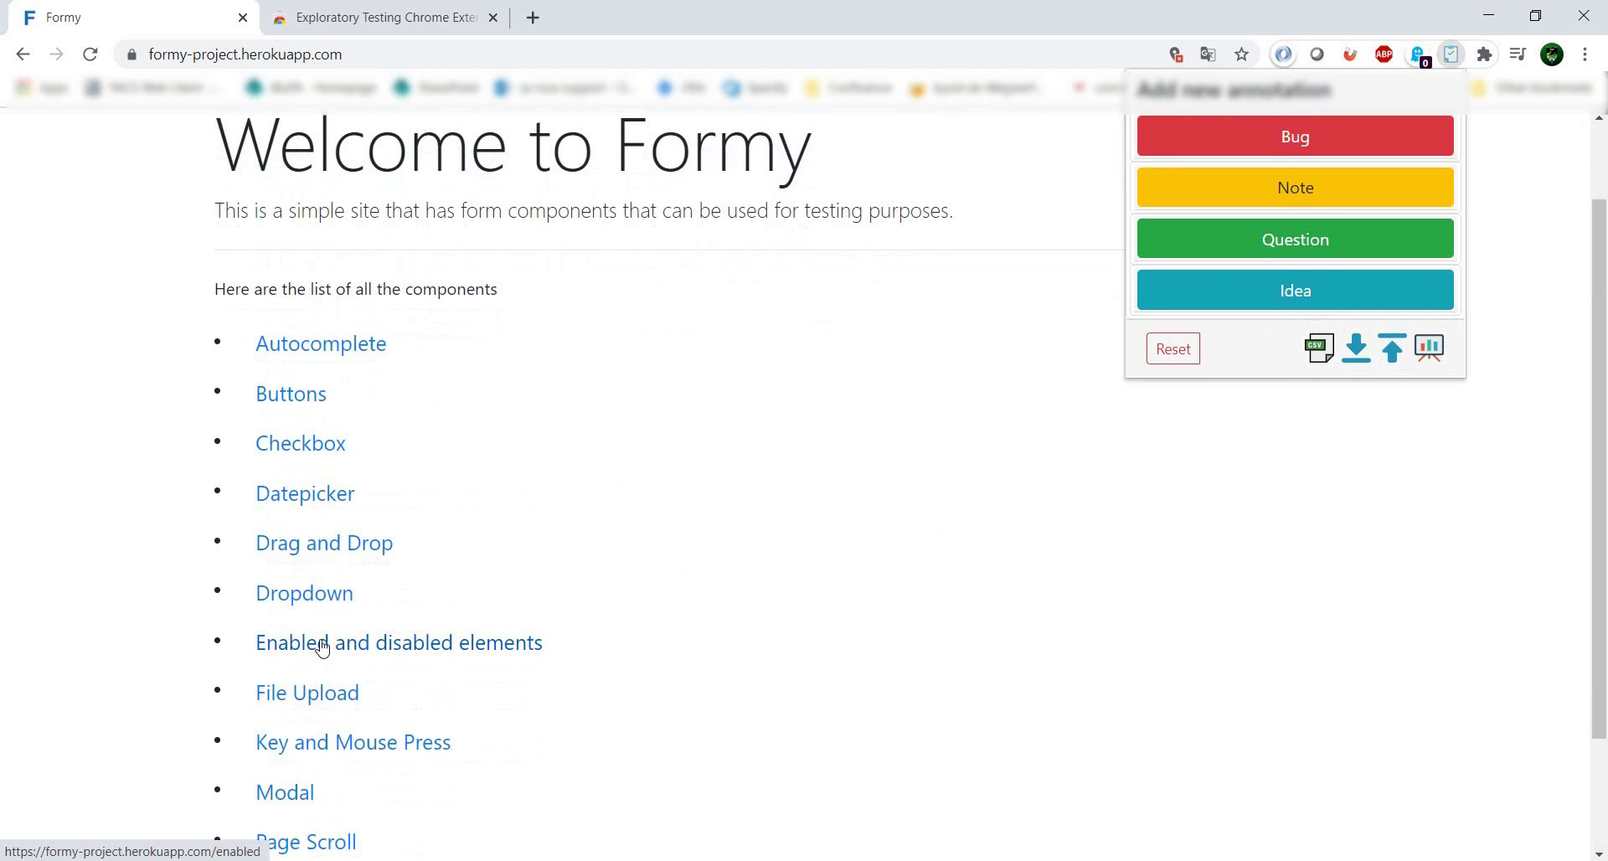
{"action": "left_click", "coordinate": [349, 647]}
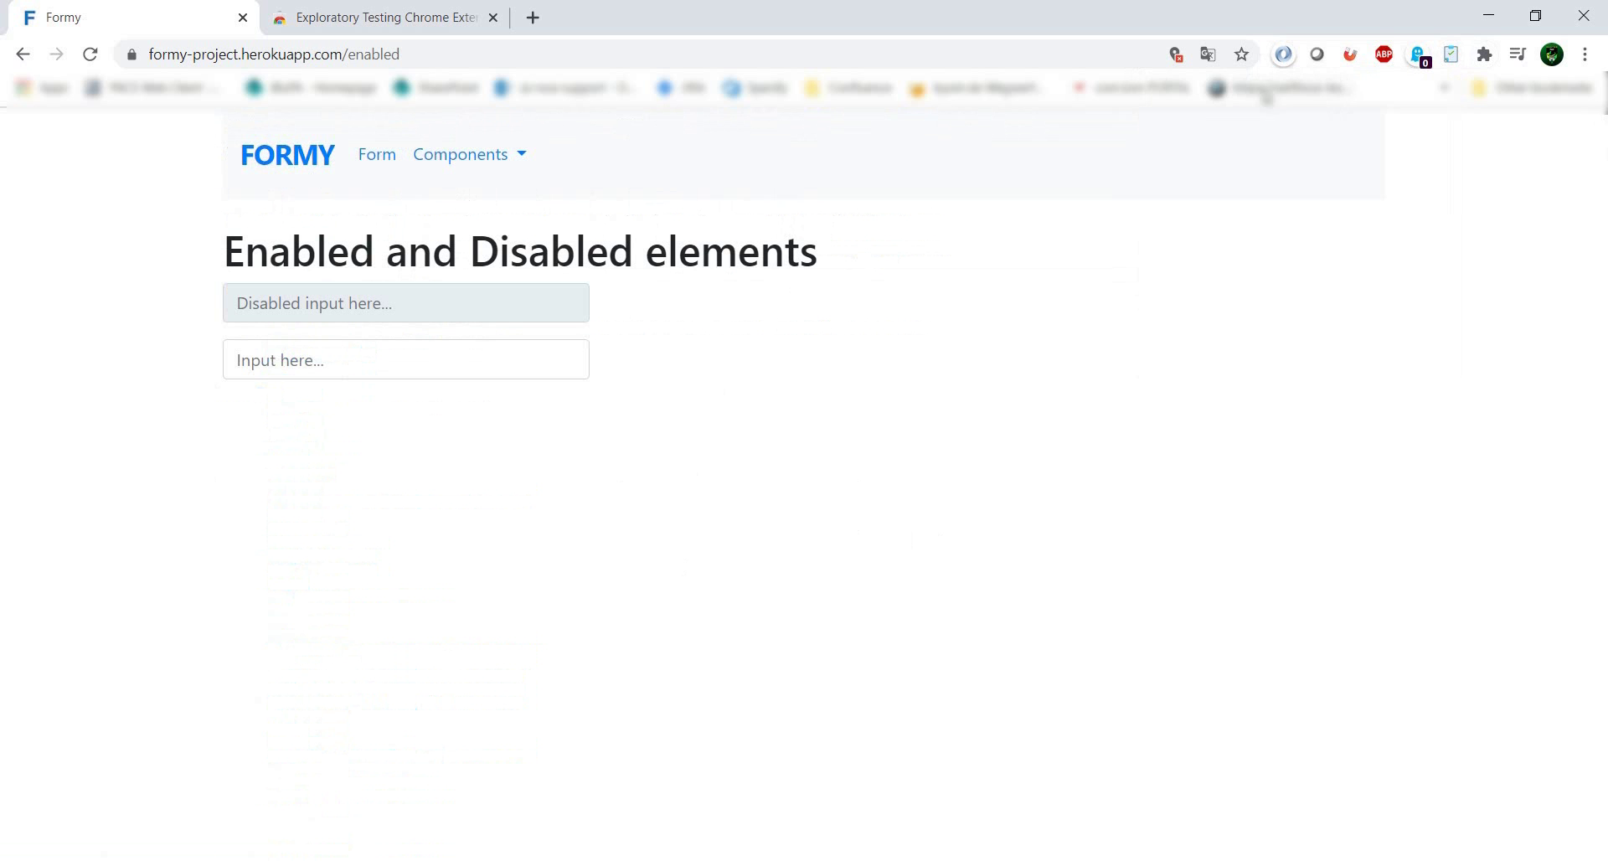
Step: Start an Idea annotation for this page reading "Change the text for the Disabled field."
{"action": "left_click", "coordinate": [1451, 57]}
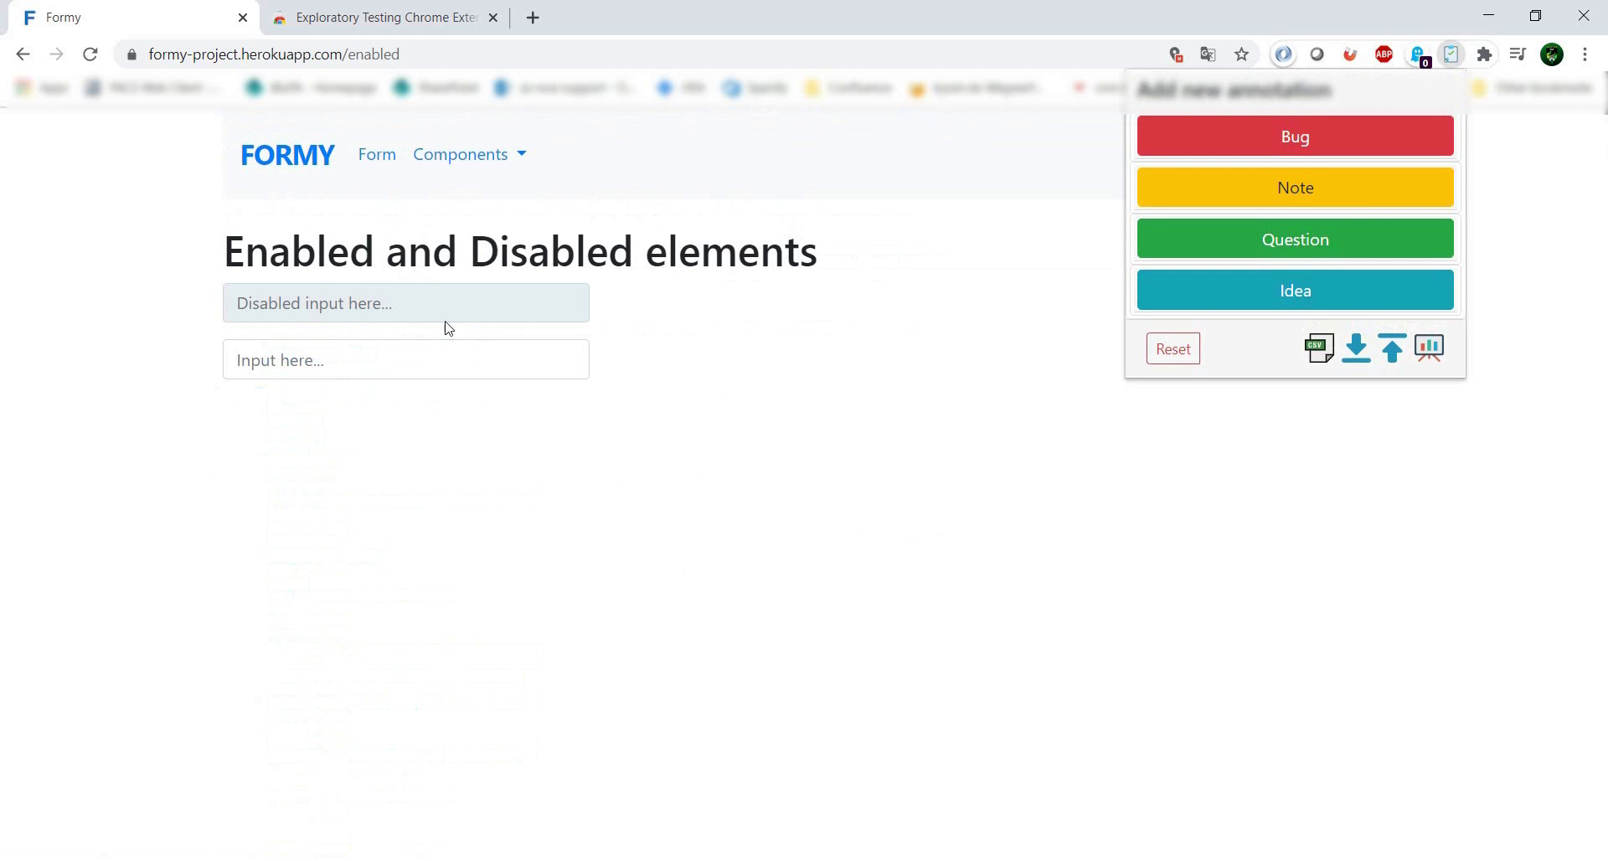
{"action": "left_click", "coordinate": [1323, 306]}
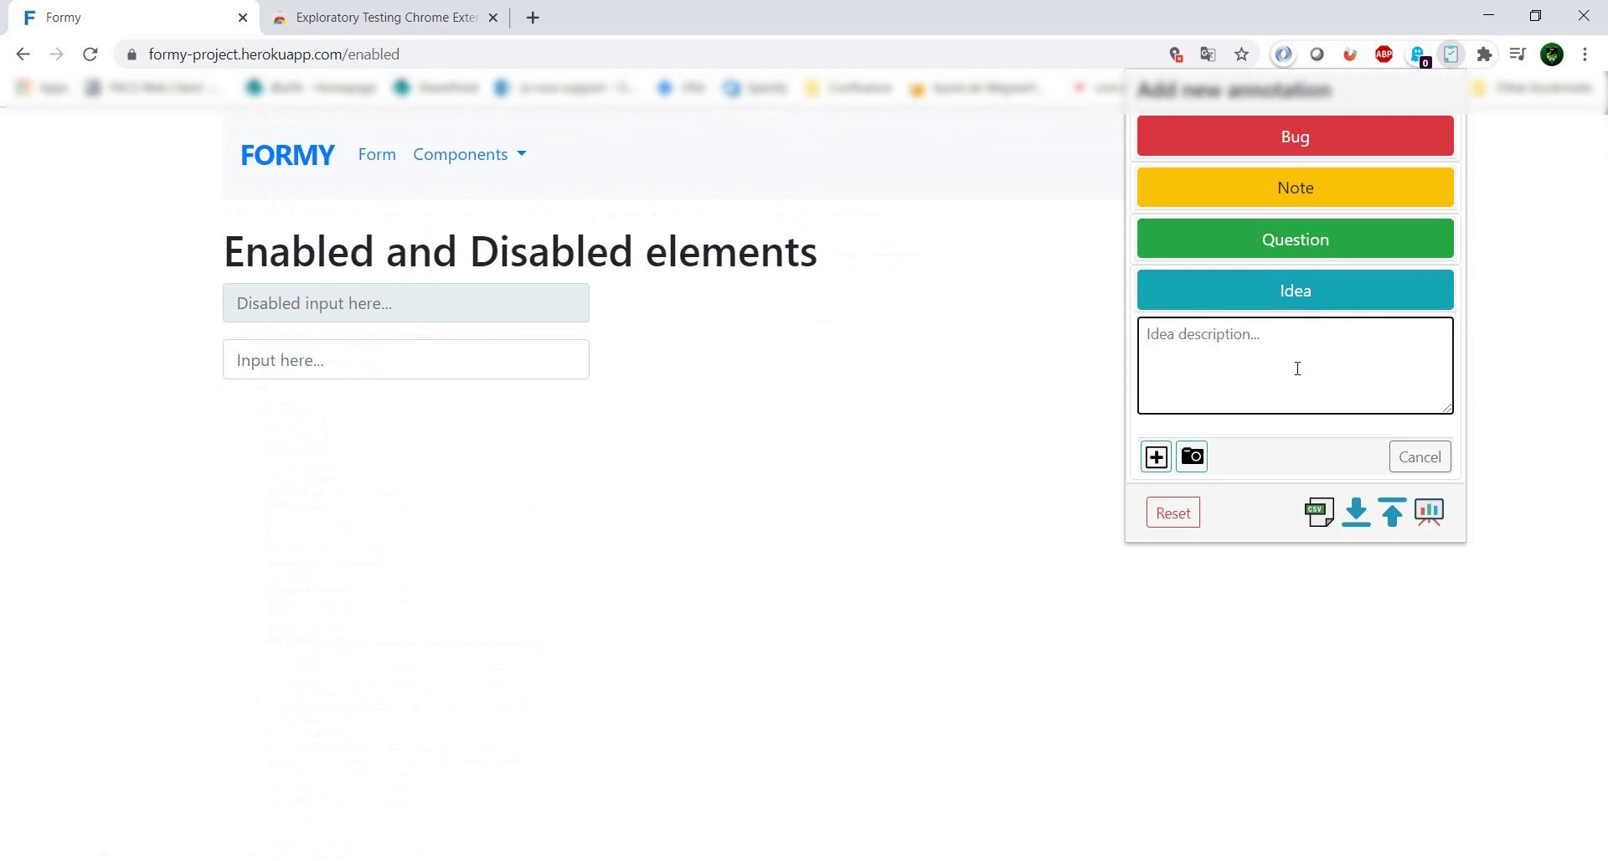
{"action": "type", "text": "Change the imp"}
{"action": "type", "text": "o"}
{"action": "key", "text": "BackSpace"}
{"action": "key", "text": "BackSpace"}
{"action": "key", "text": "BackSpace"}
{"action": "type", "text": "nt"}
{"action": "key", "text": "BackSpace"}
{"action": "key", "text": "BackSpace"}
{"action": "key", "text": "BackSpace"}
{"action": "type", "text": "text for the "}
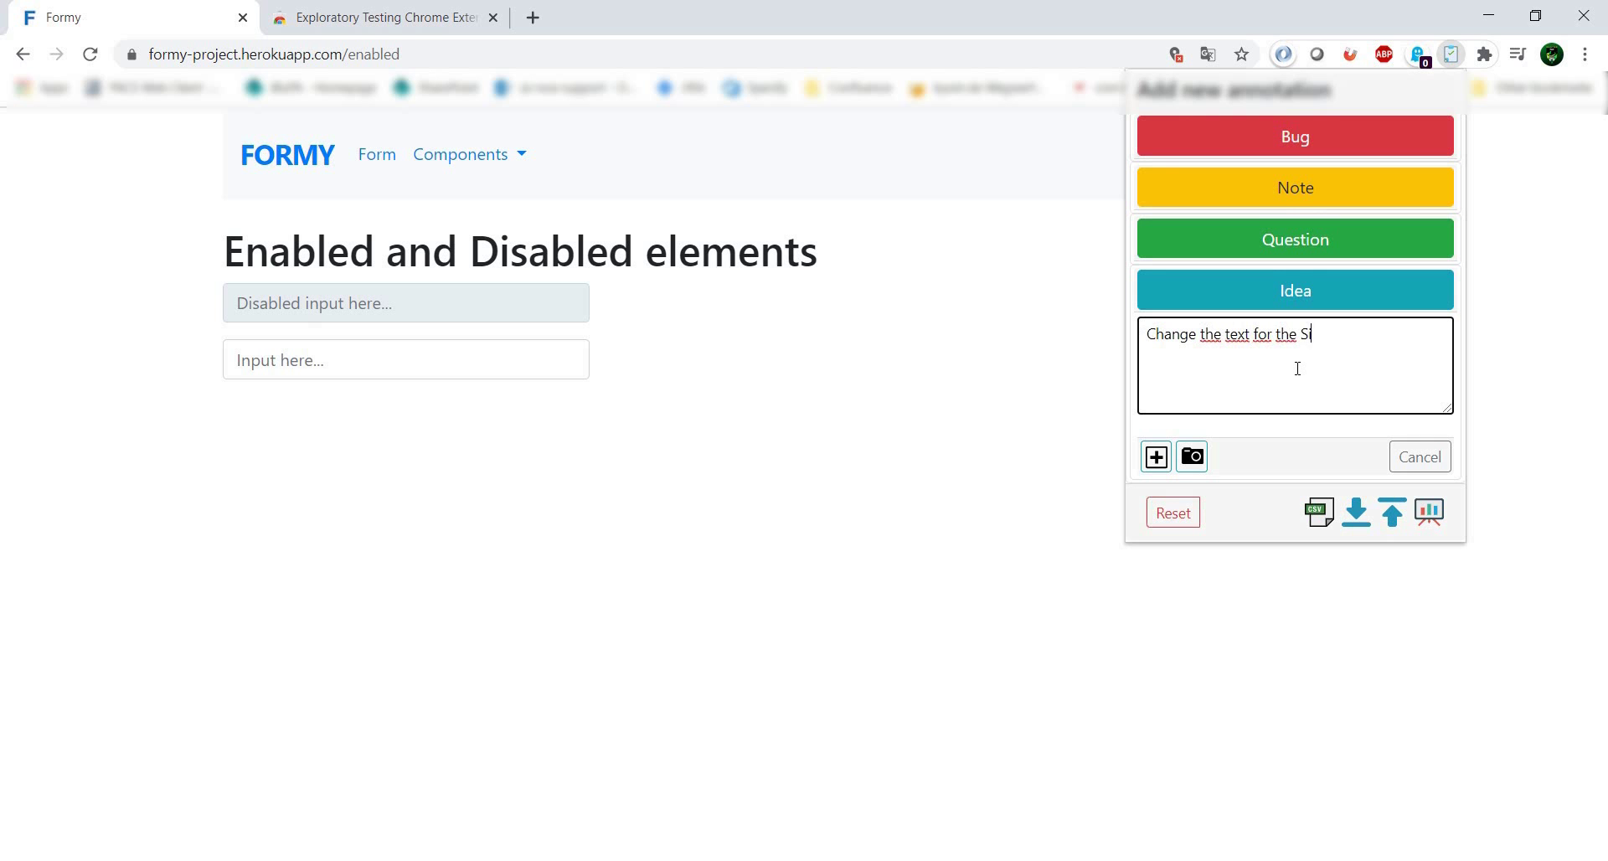
{"action": "type", "text": "Disabled field."}
Step: Add "Suggestion - Input is disabled for this field" to the idea and save it with a screenshot
{"action": "key", "text": "Return"}
{"action": "type", "text": "Sugg"}
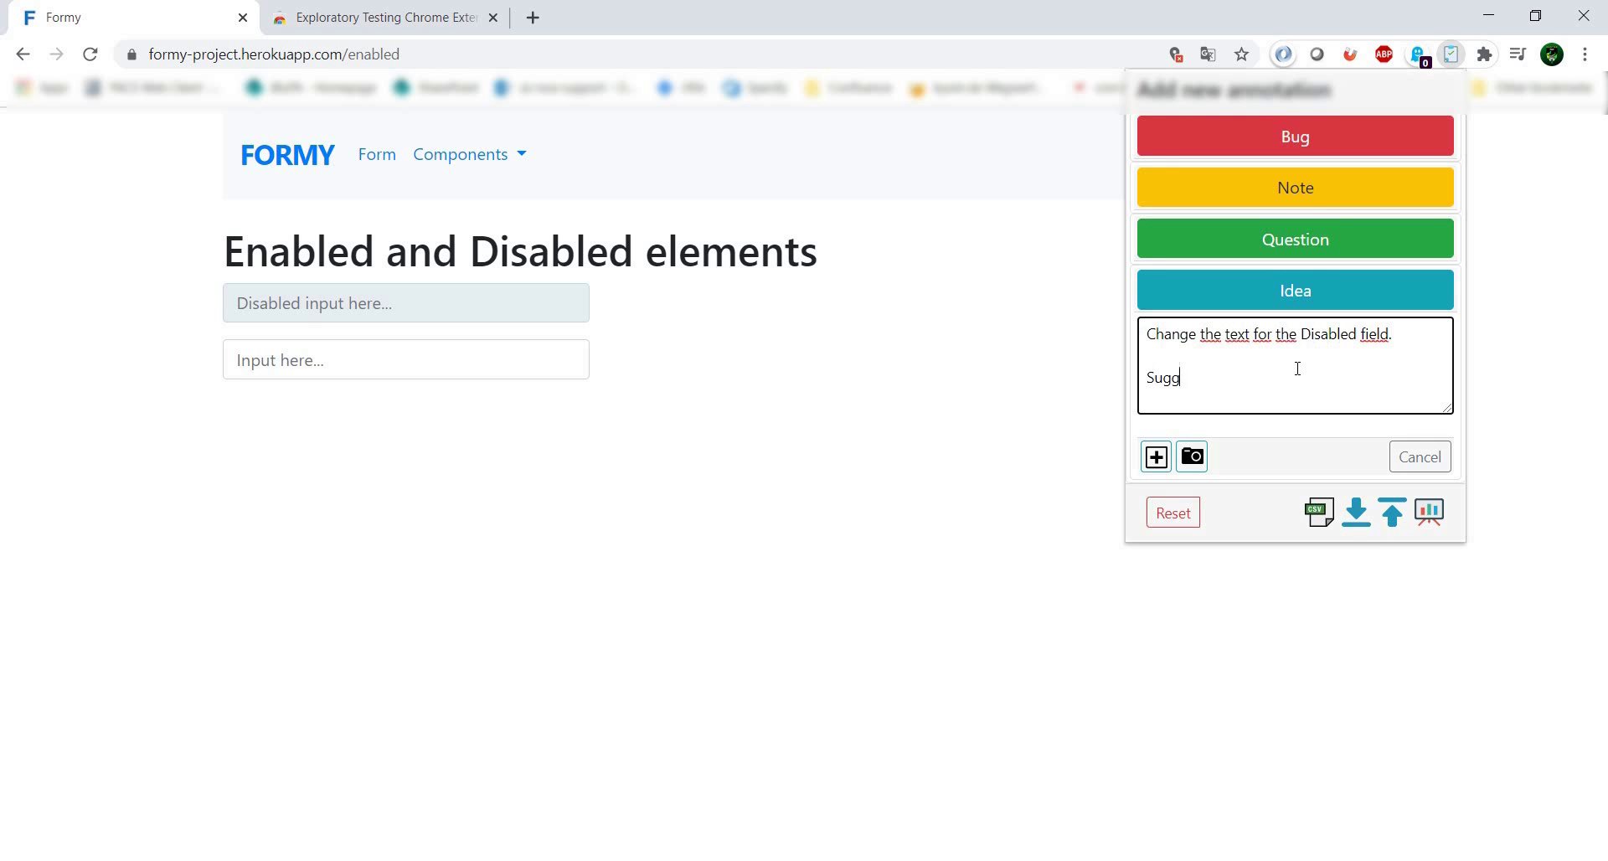
{"action": "type", "text": "estion - Input is disabled for this field"}
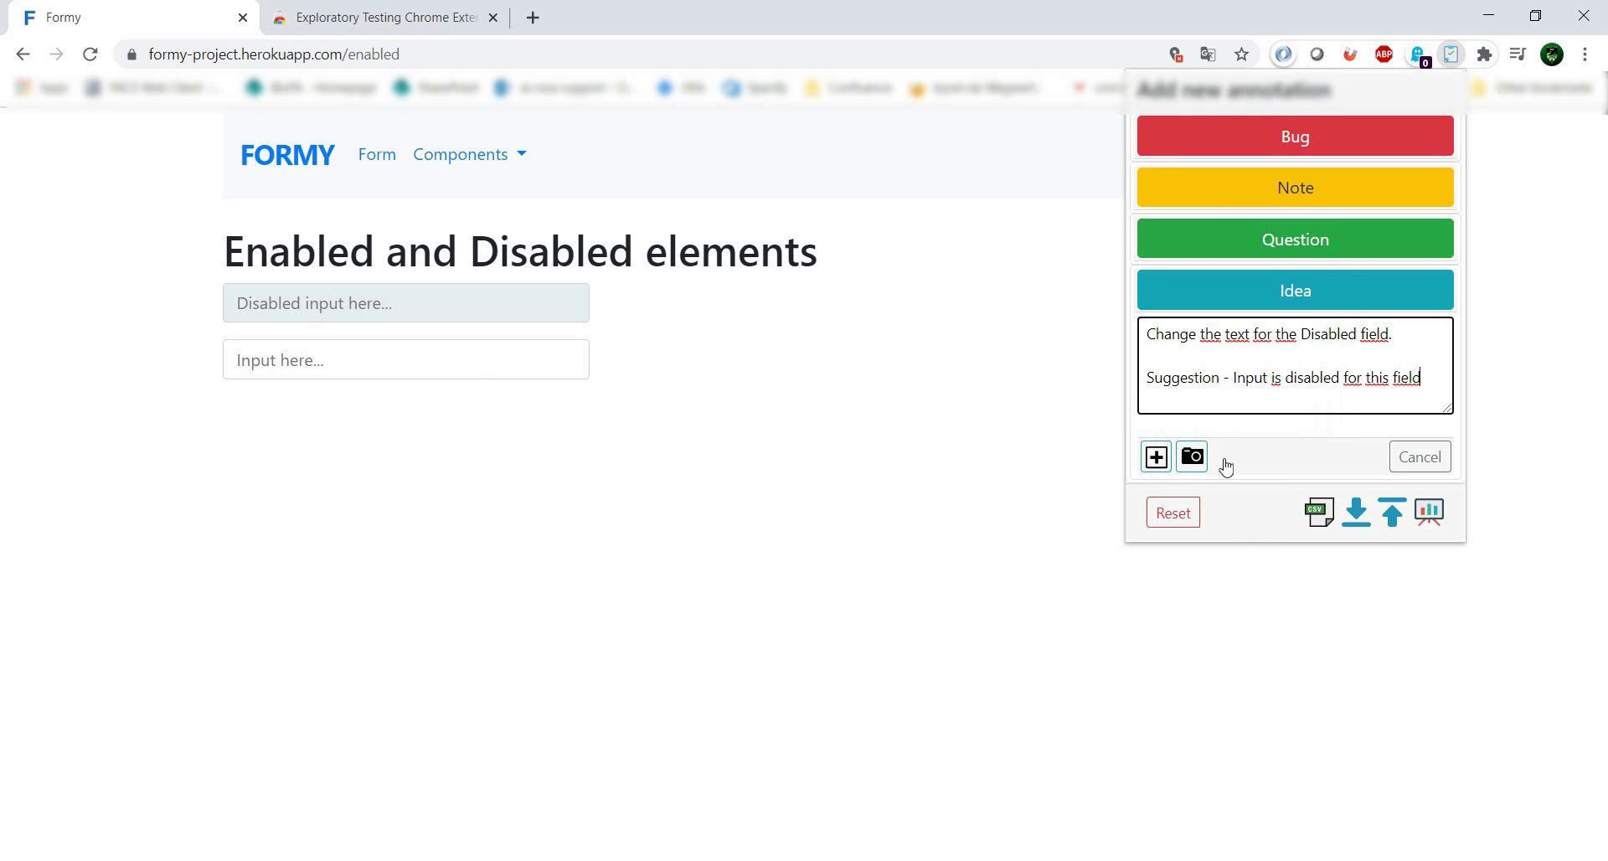
{"action": "left_click", "coordinate": [1193, 458]}
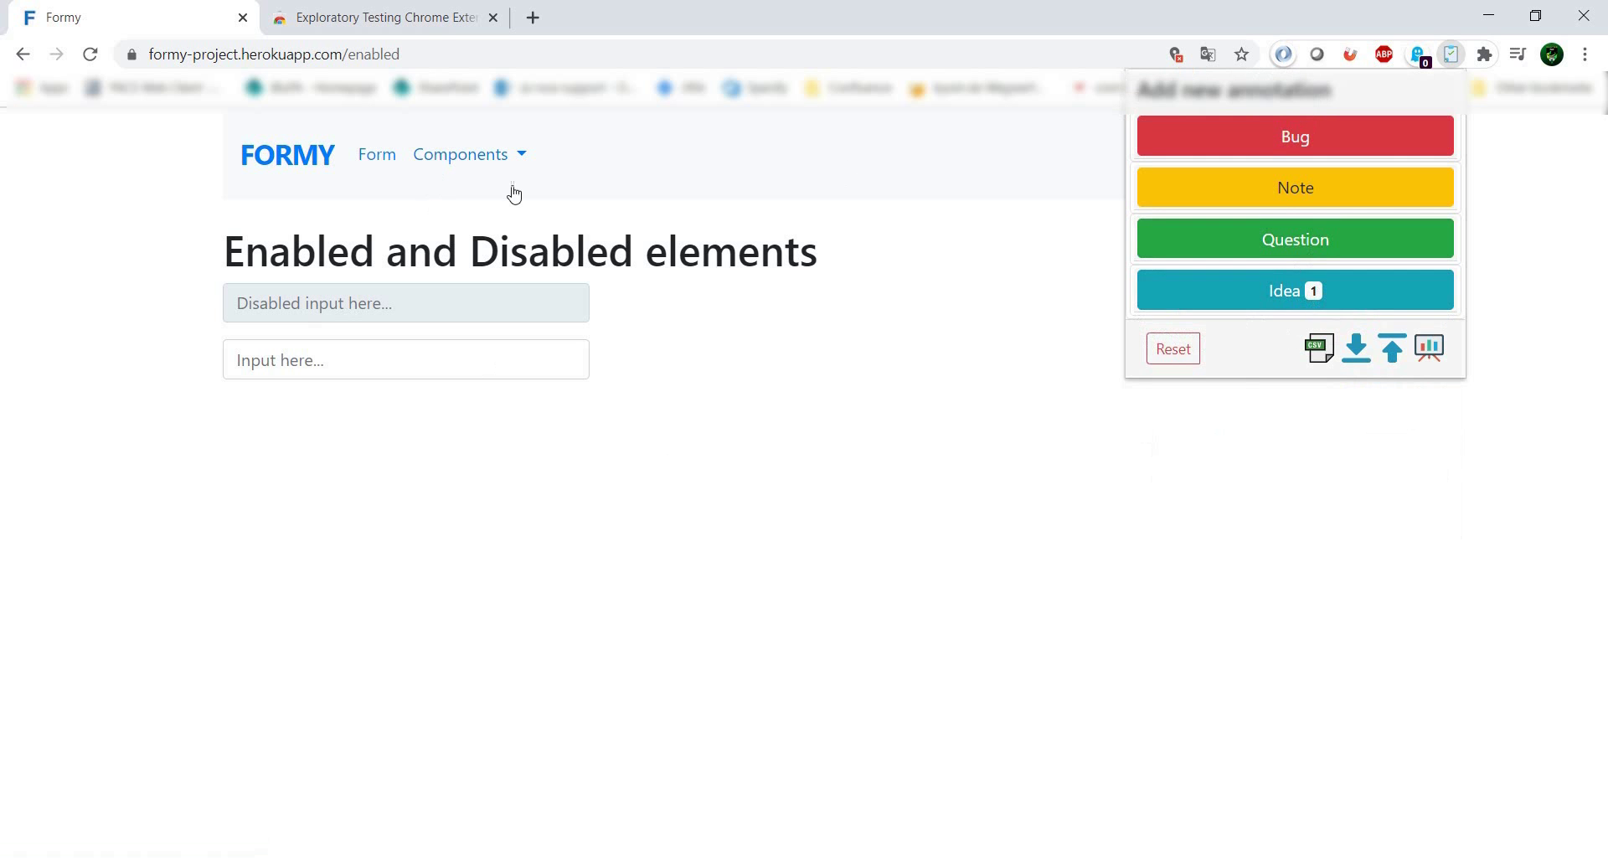
Step: Open the Datepicker component page and display the date field's calendar
{"action": "left_click", "coordinate": [496, 166]}
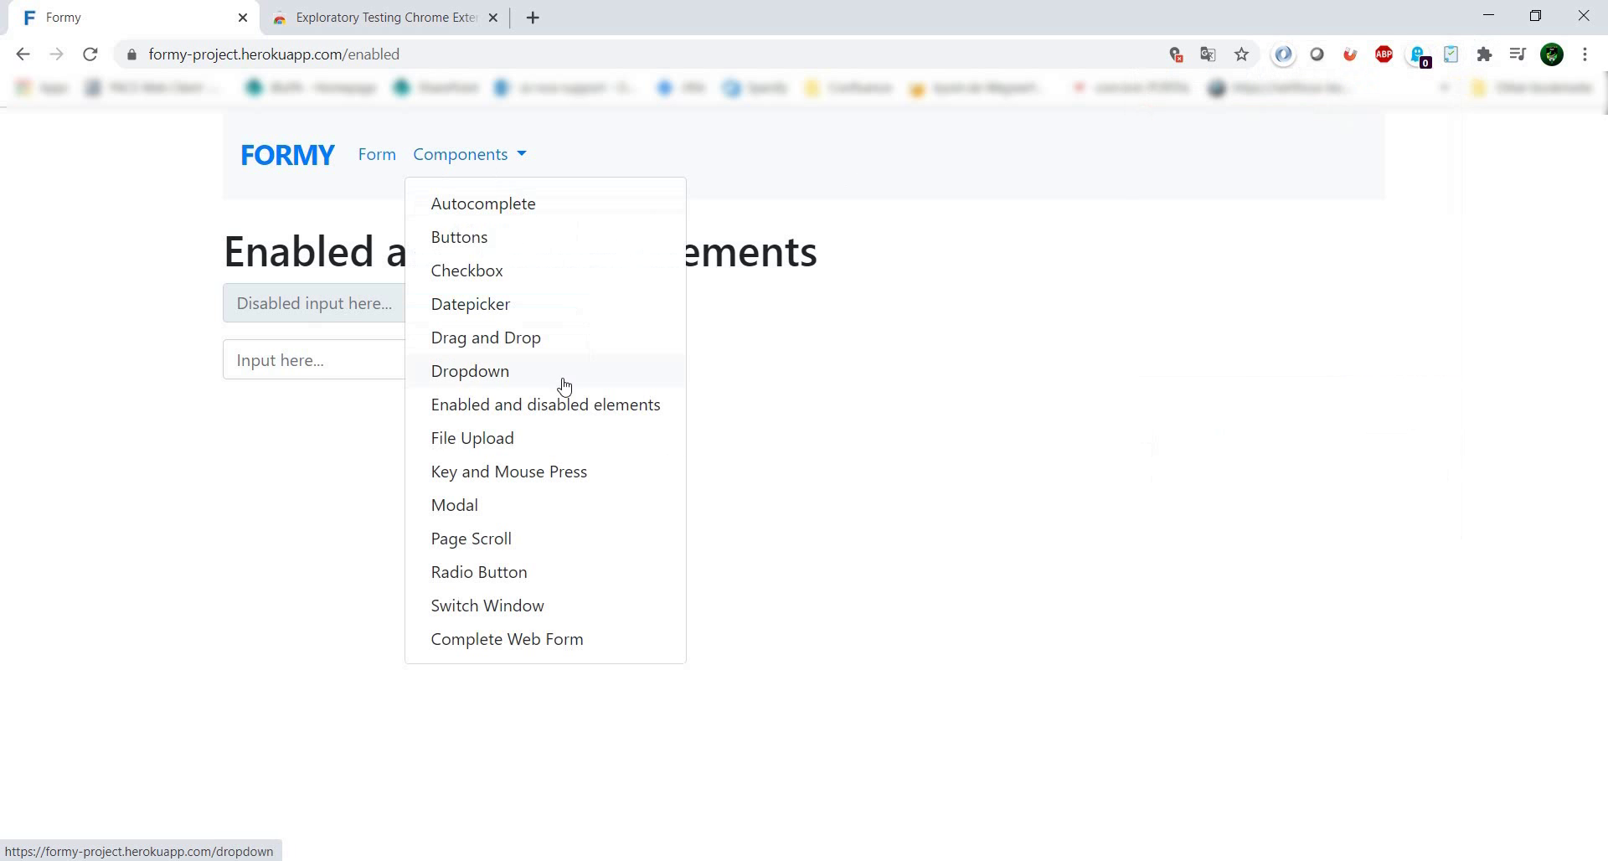
{"action": "left_click", "coordinate": [573, 308]}
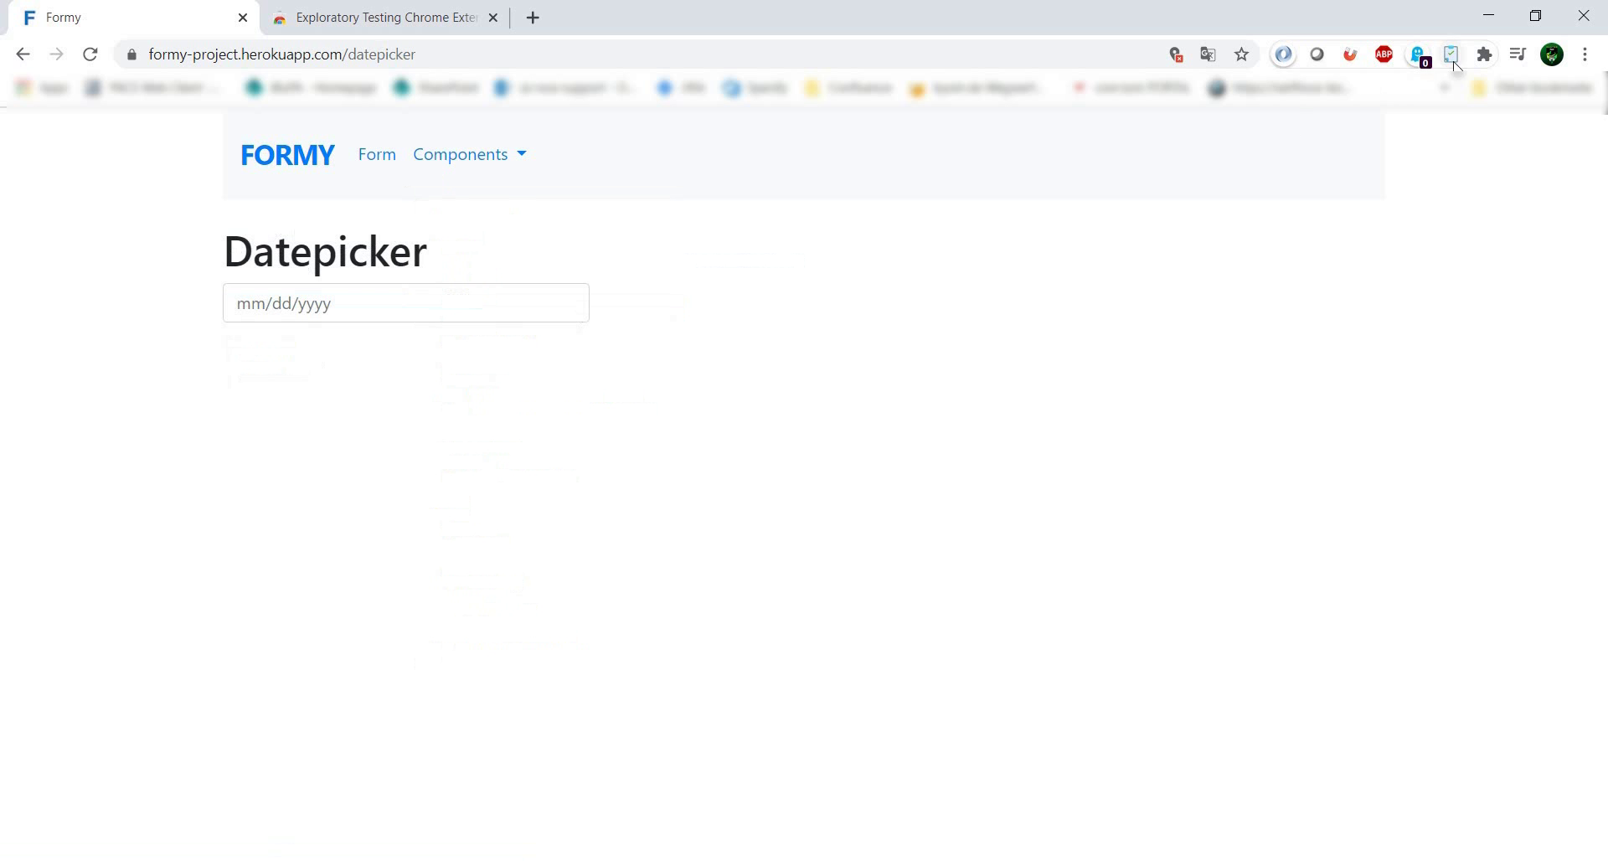
{"action": "left_click", "coordinate": [1450, 55]}
{"action": "left_click", "coordinate": [394, 308]}
{"action": "left_click", "coordinate": [394, 309]}
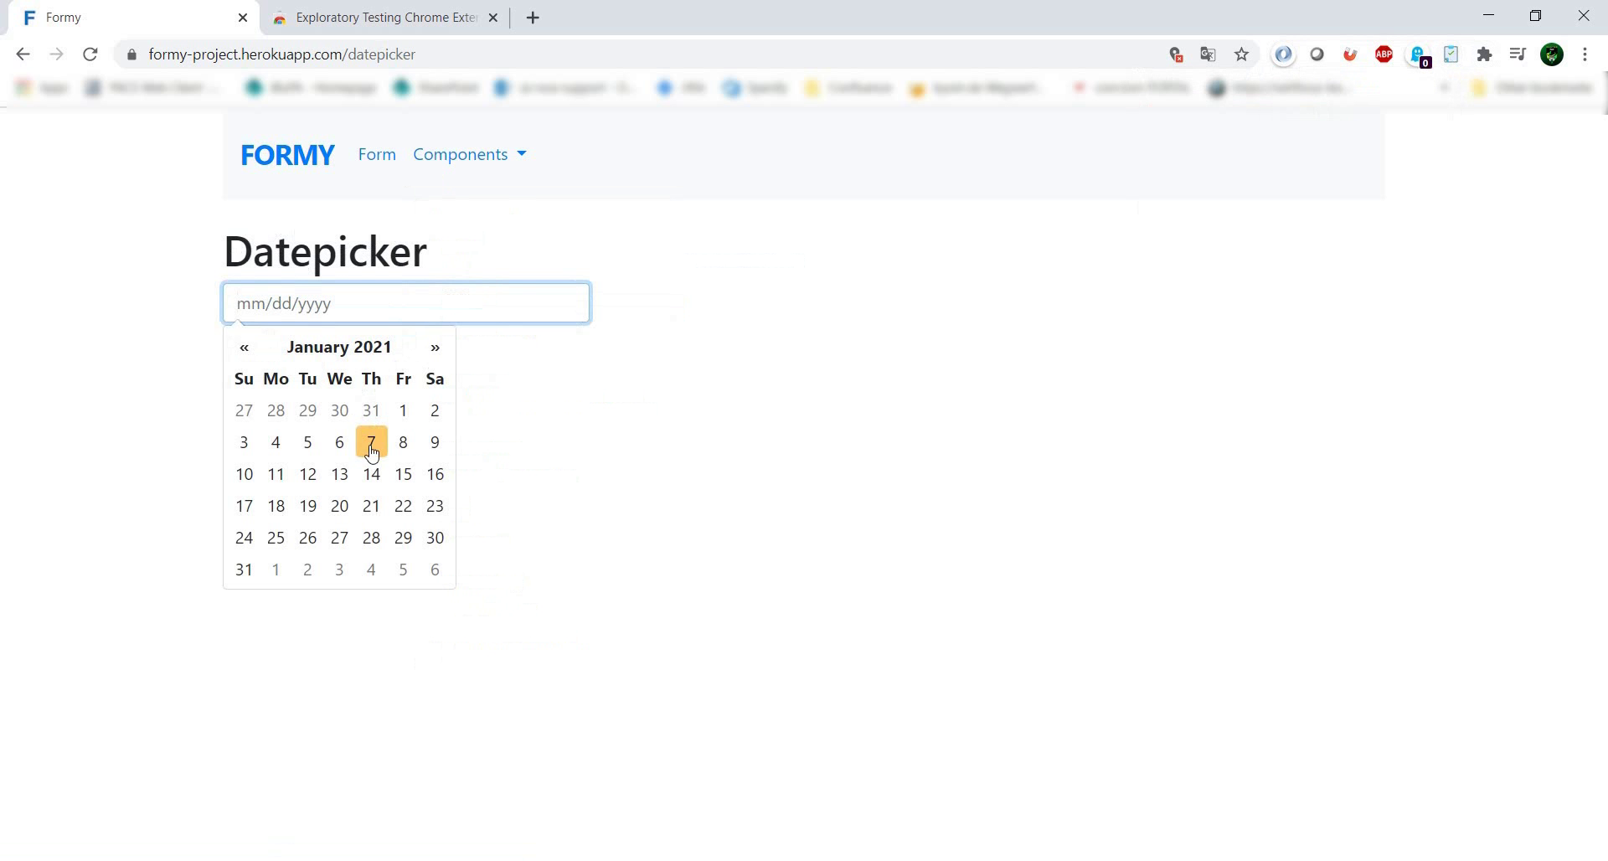
Step: Add a Question annotation with a screenshot: "Is there a way to test different formats", listing "* French", "* American" and "etc"
{"action": "left_click", "coordinate": [1450, 55]}
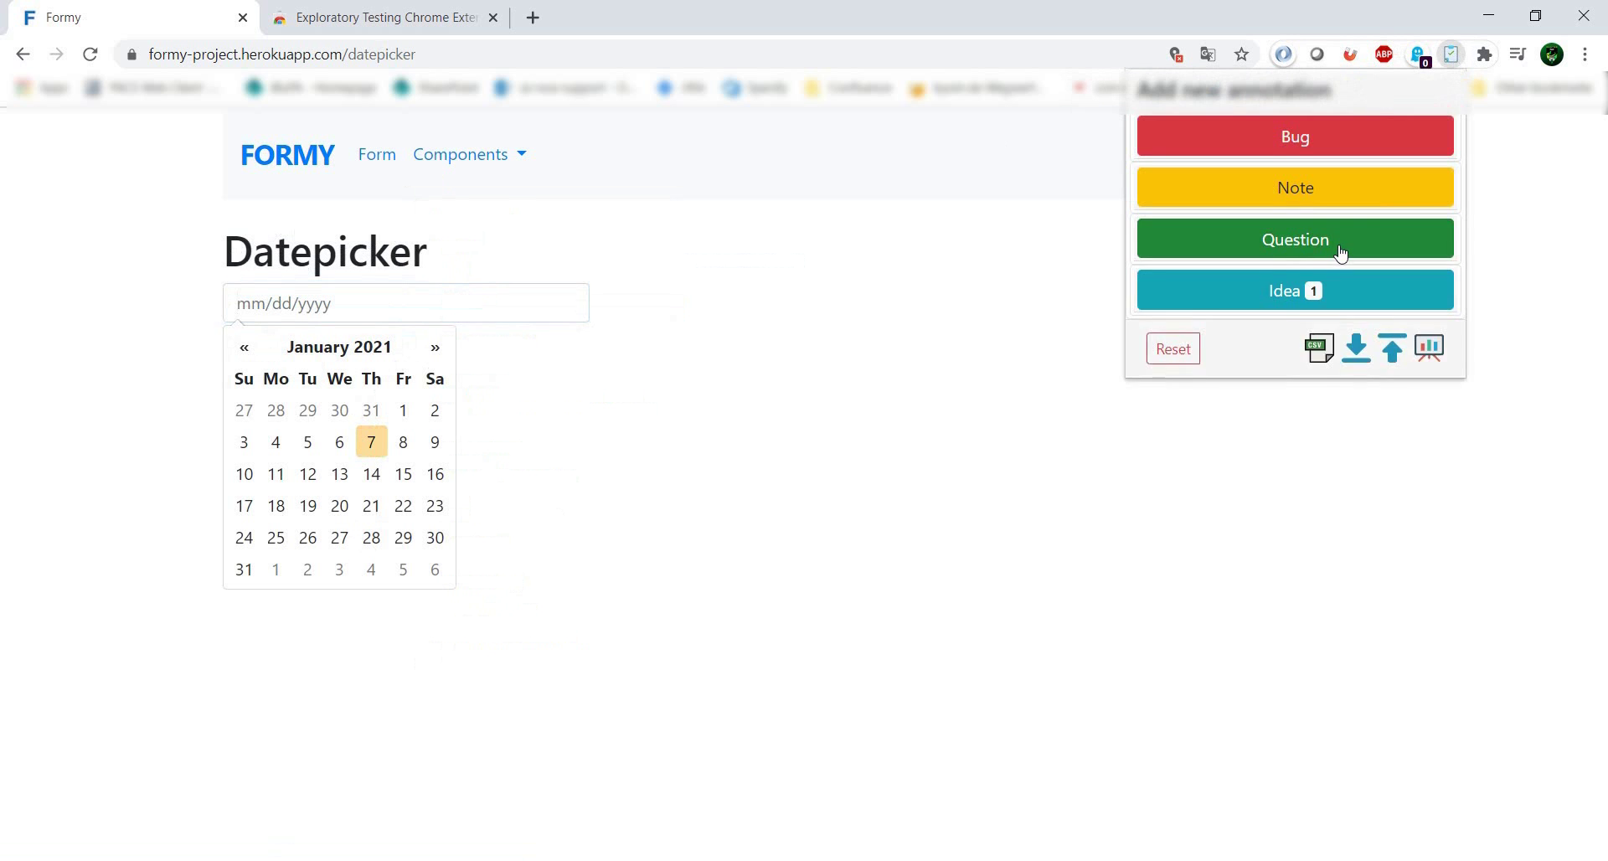
{"action": "left_click", "coordinate": [1256, 241]}
{"action": "type", "text": "Is there a way to test different formats "}
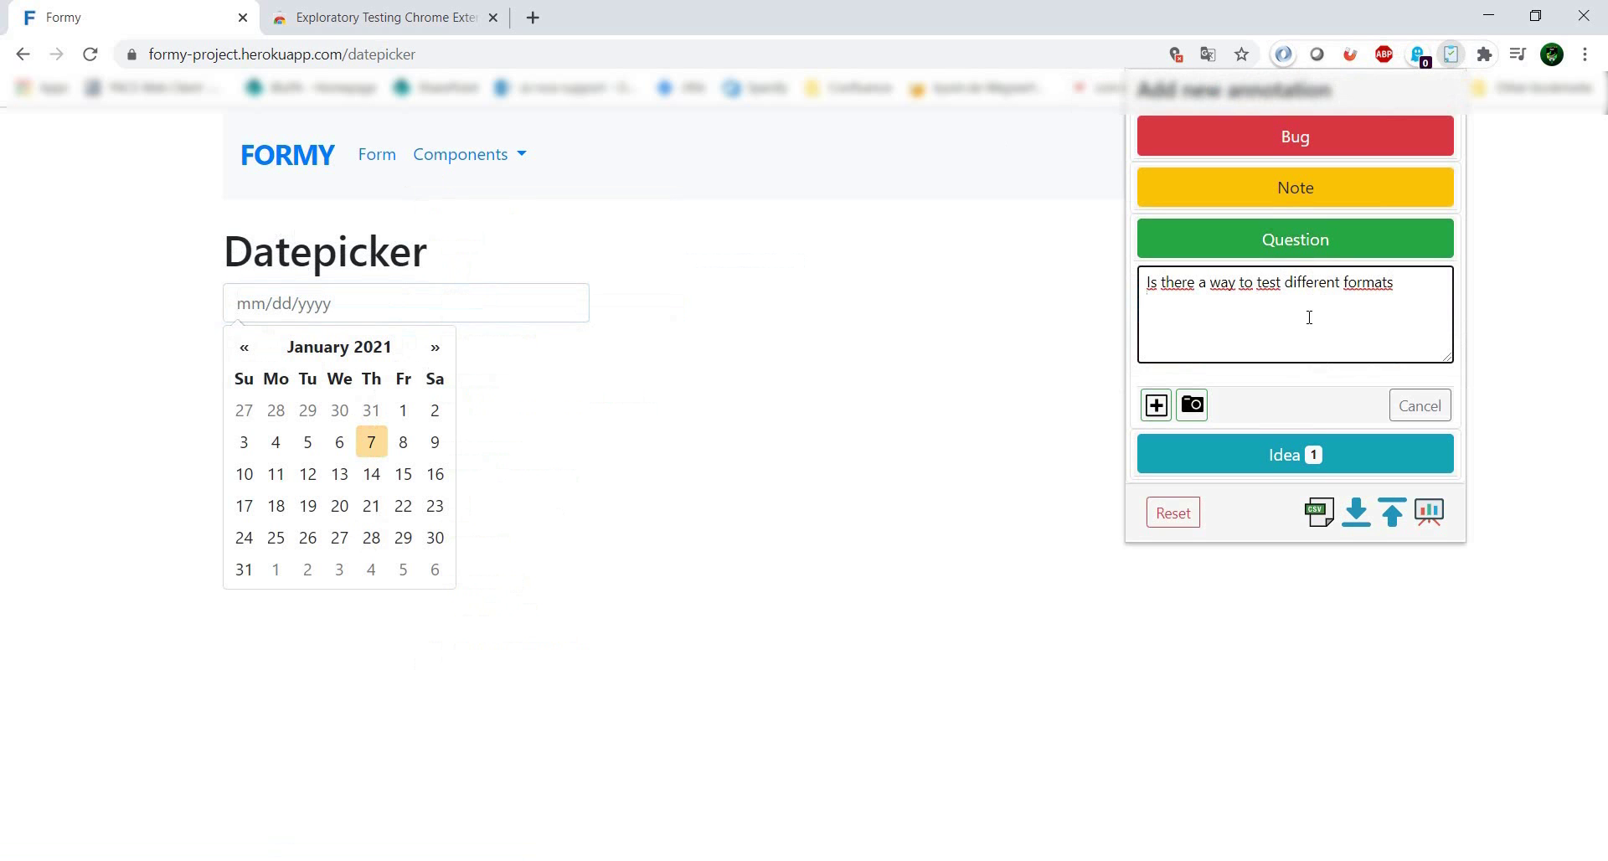
{"action": "type", "text": "* English "}
{"action": "type", "text": "*"}
{"action": "double_click", "coordinate": [1197, 302]}
{"action": "type", "text": "Fra"}
{"action": "type", "text": "n"}
{"action": "key", "text": "BackSpace"}
{"action": "key", "text": "BackSpace"}
{"action": "type", "text": "ench * American"}
{"action": "key", "text": "Return"}
{"action": "type", "text": "etc"}
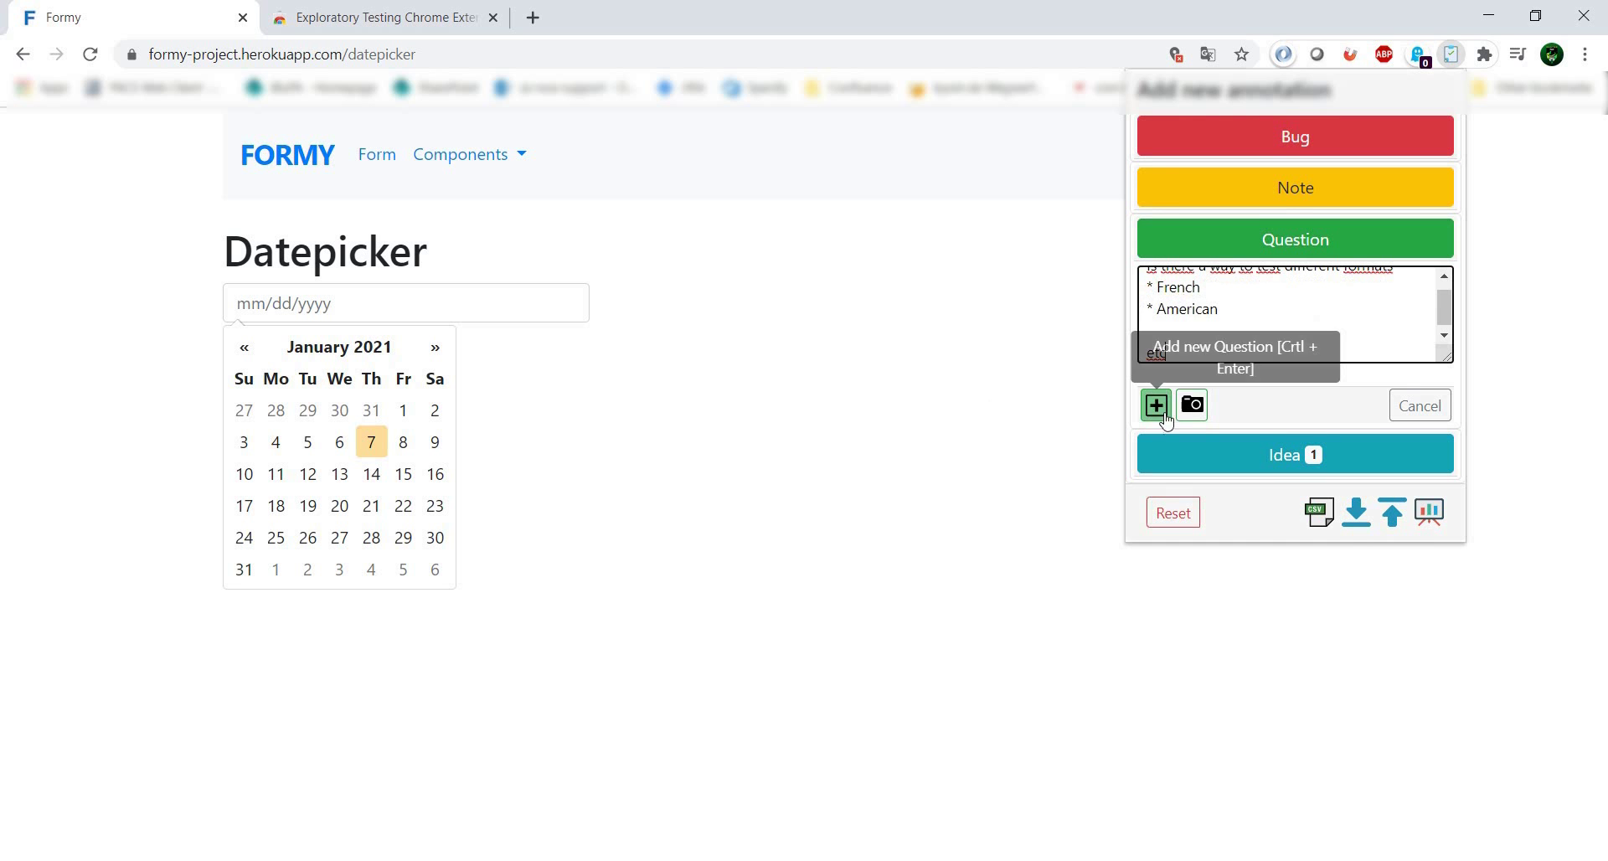
{"action": "left_click", "coordinate": [1193, 407]}
Step: Open the Buttons component page and start a Note annotation reading "Cannot see borders for the below buttons"
{"action": "left_click", "coordinate": [450, 157]}
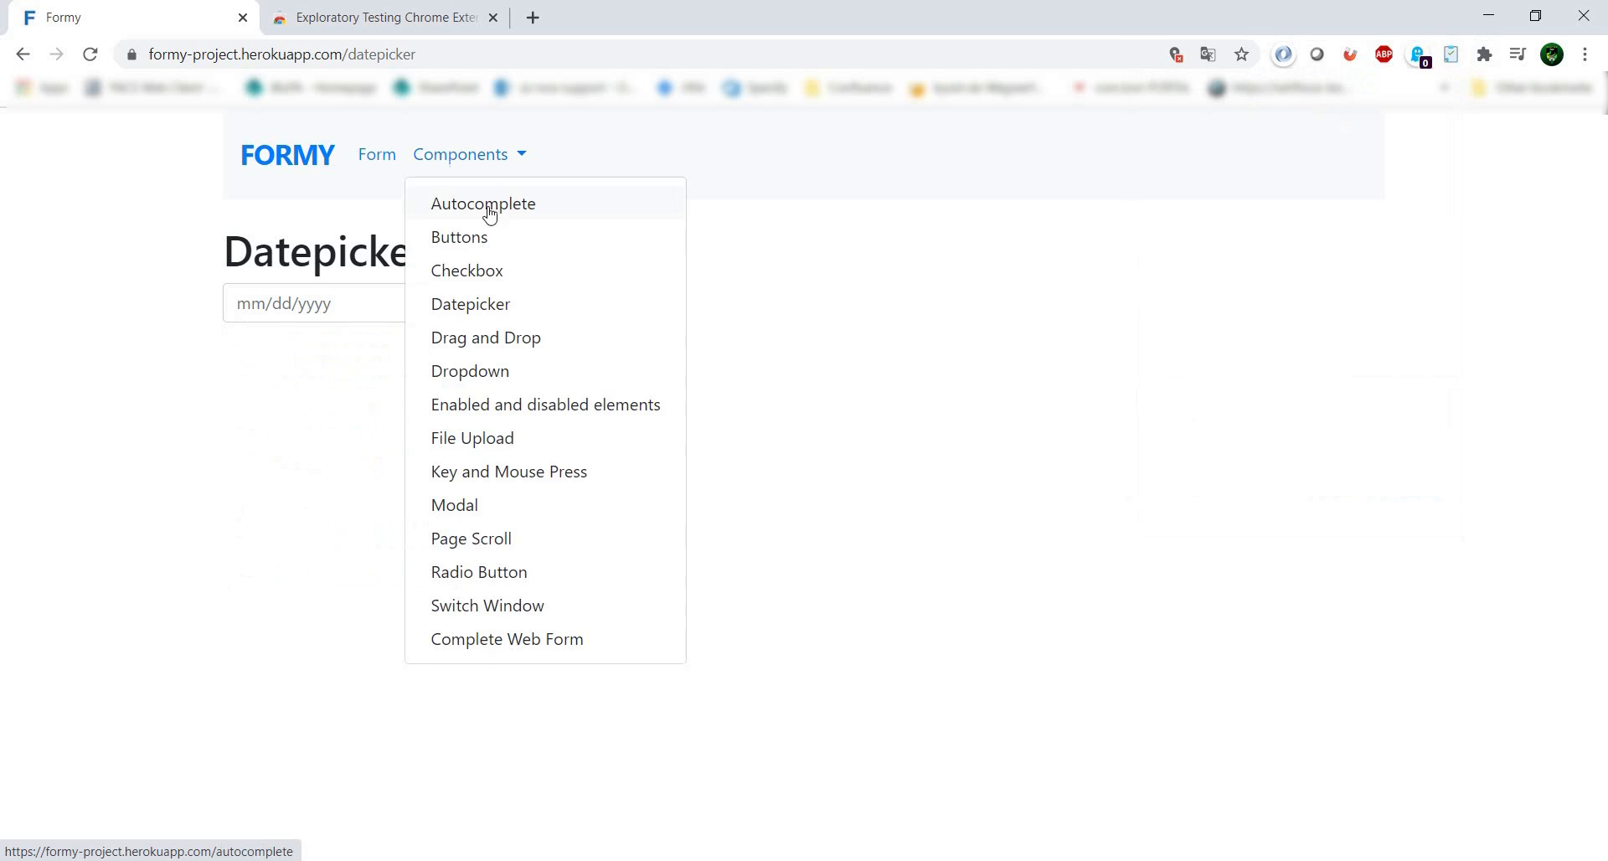
{"action": "left_click", "coordinate": [498, 242]}
{"action": "left_click", "coordinate": [1453, 55]}
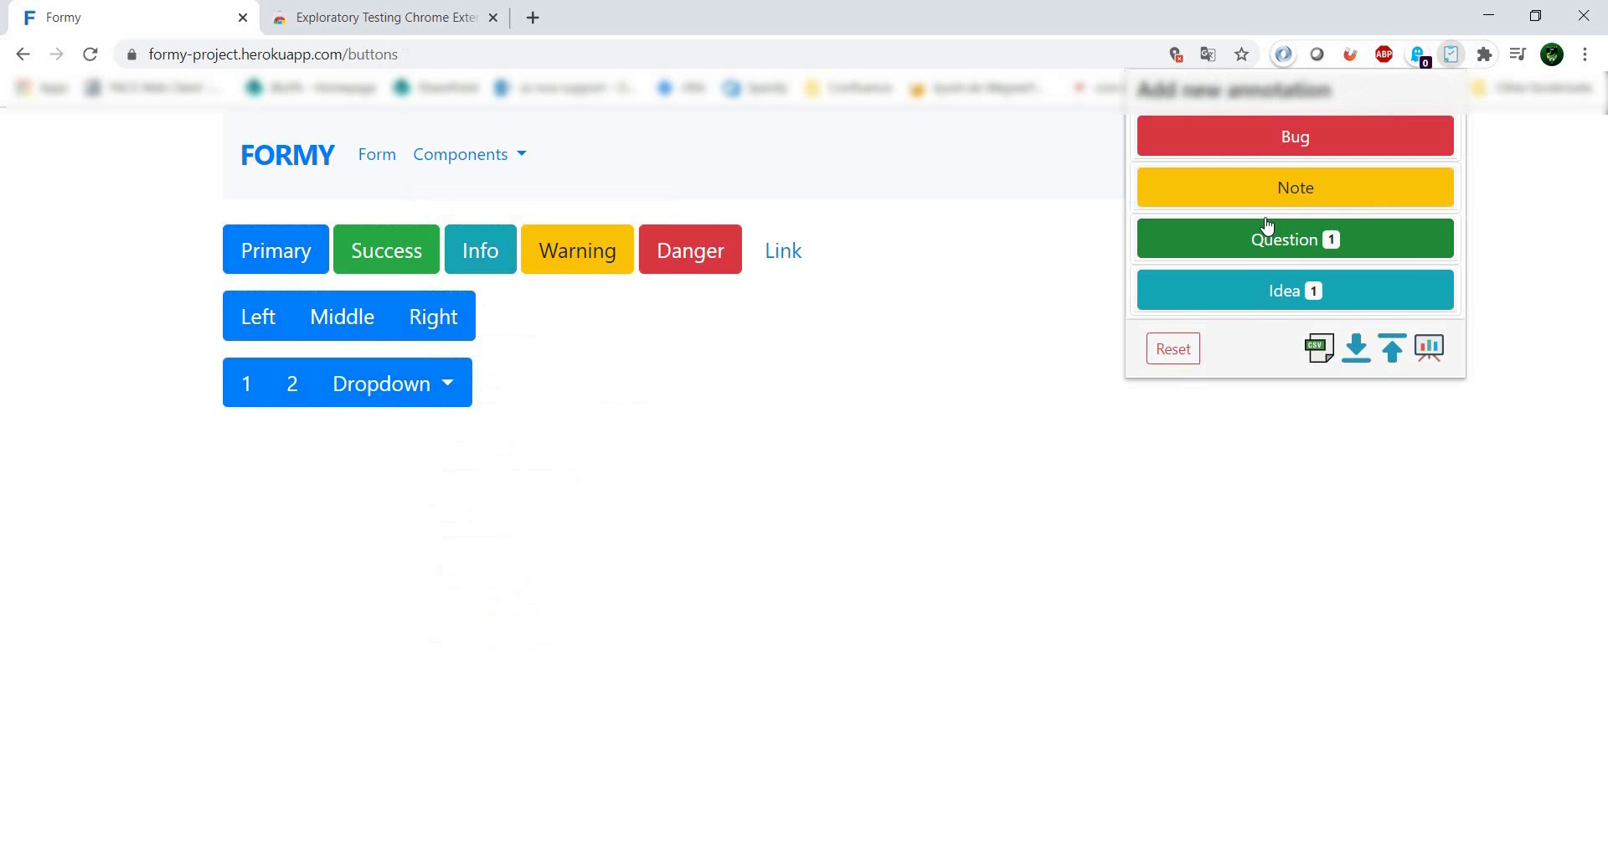
{"action": "left_click", "coordinate": [1363, 201]}
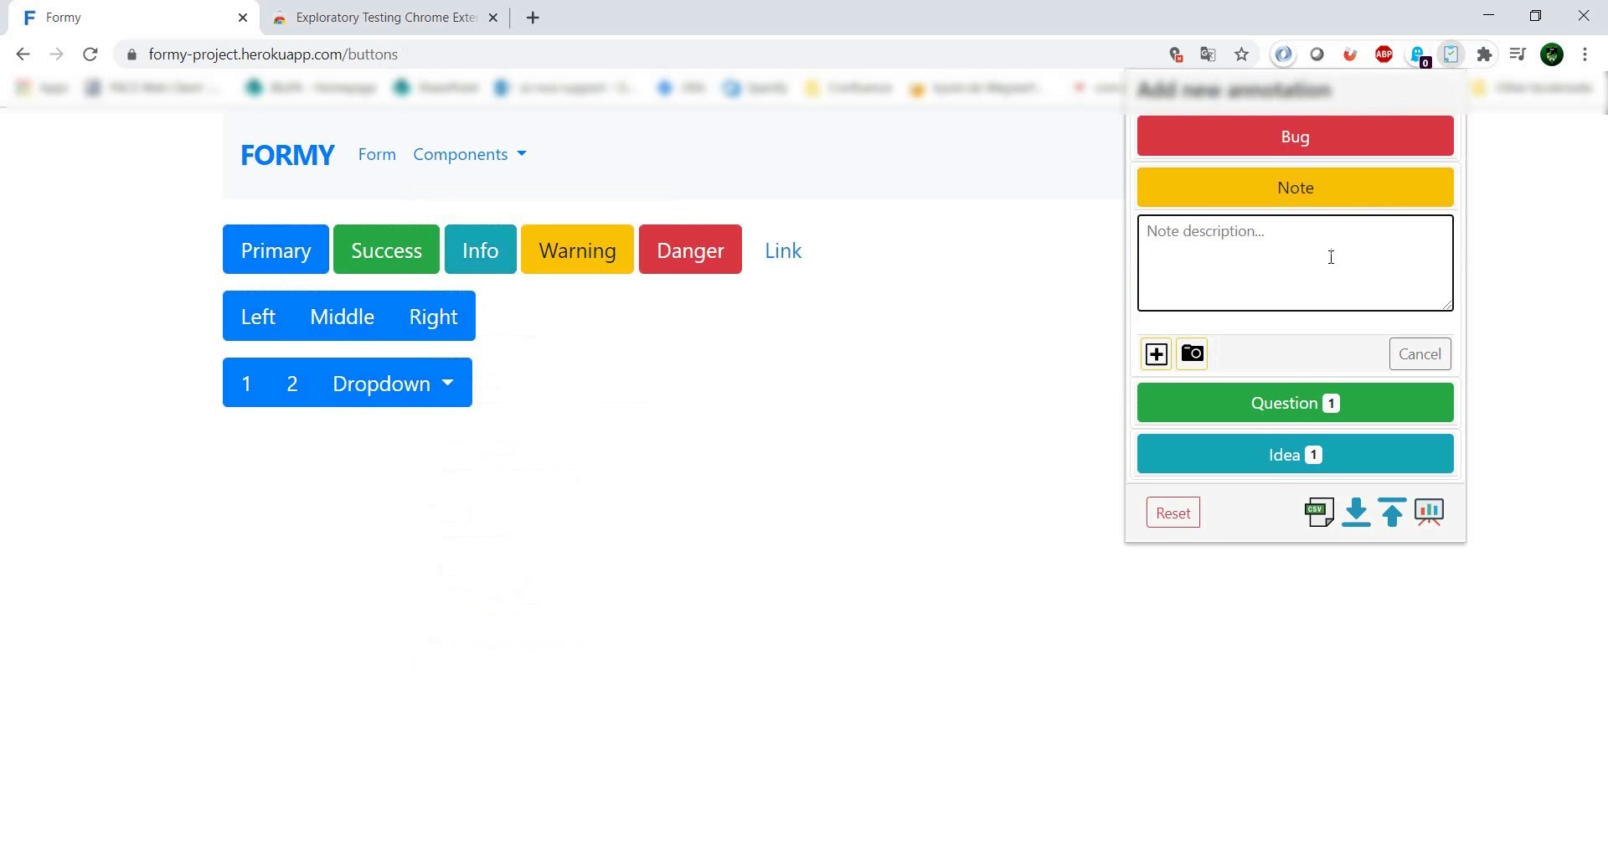
{"action": "type", "text": "CAnn"}
{"action": "key", "text": "BackSpace"}
{"action": "key", "text": "BackSpace"}
{"action": "key", "text": "BackSpace"}
{"action": "type", "text": "annot see"}
{"action": "type", "text": "borders for the below buttons"}
Step: List "- Left", "- Middle" and "- Right" on separate lines in the note and save it without a screenshot
{"action": "key", "text": "Return"}
{"action": "type", "text": "- Left"}
{"action": "key", "text": "Return"}
{"action": "type", "text": "- Middle"}
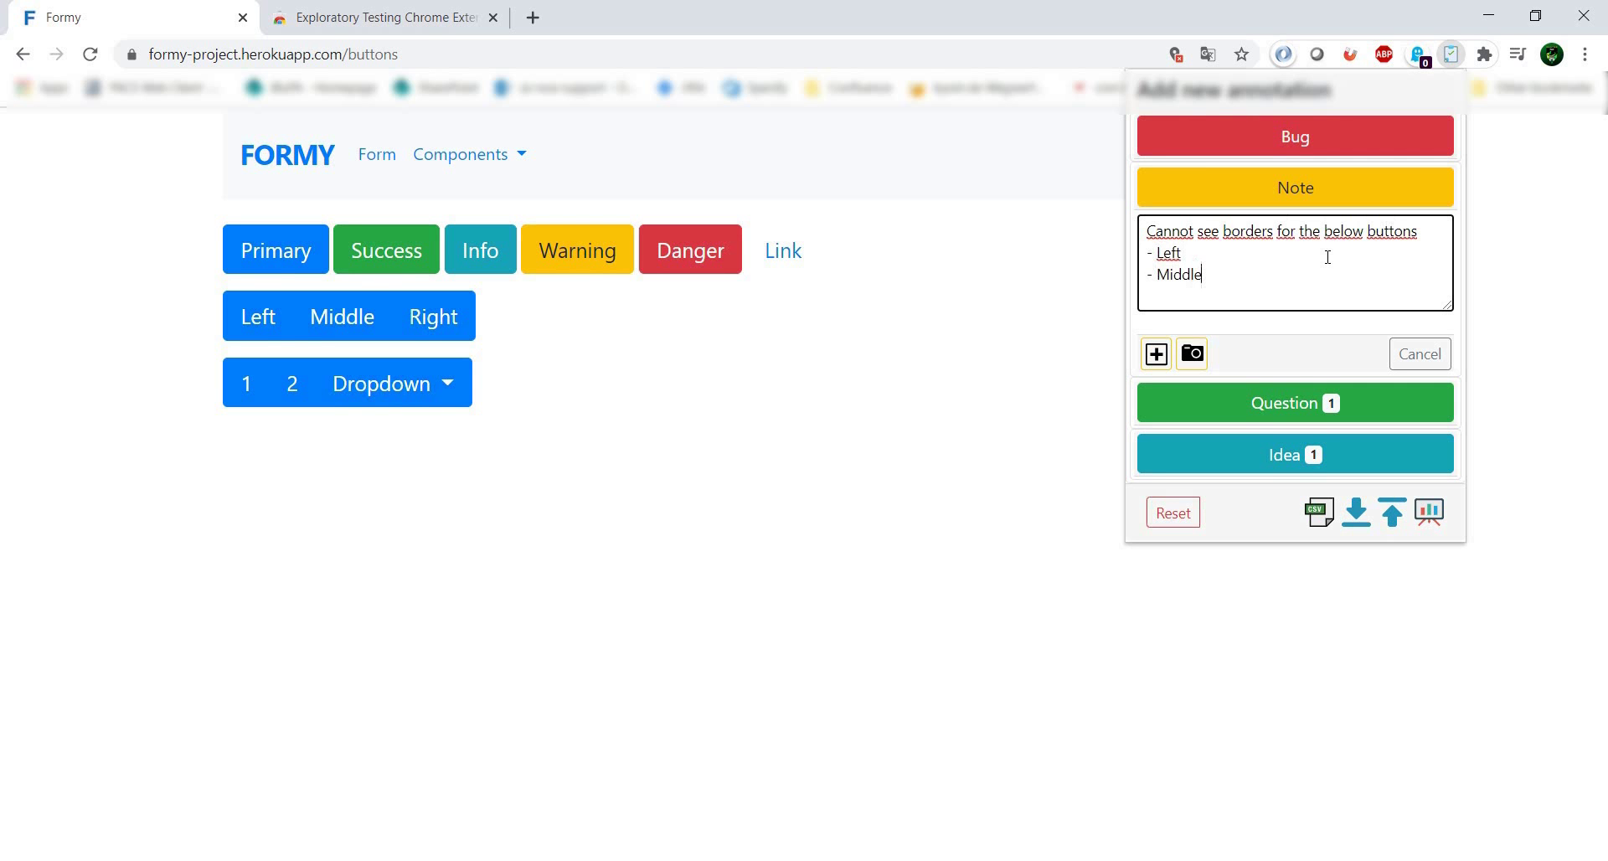
{"action": "key", "text": "Return"}
{"action": "type", "text": "- Right"}
{"action": "left_click", "coordinate": [1156, 355]}
Step: Open the Autocomplete component page and fill the Address field with the New York suggestion
{"action": "left_click", "coordinate": [448, 159]}
{"action": "left_click", "coordinate": [513, 214]}
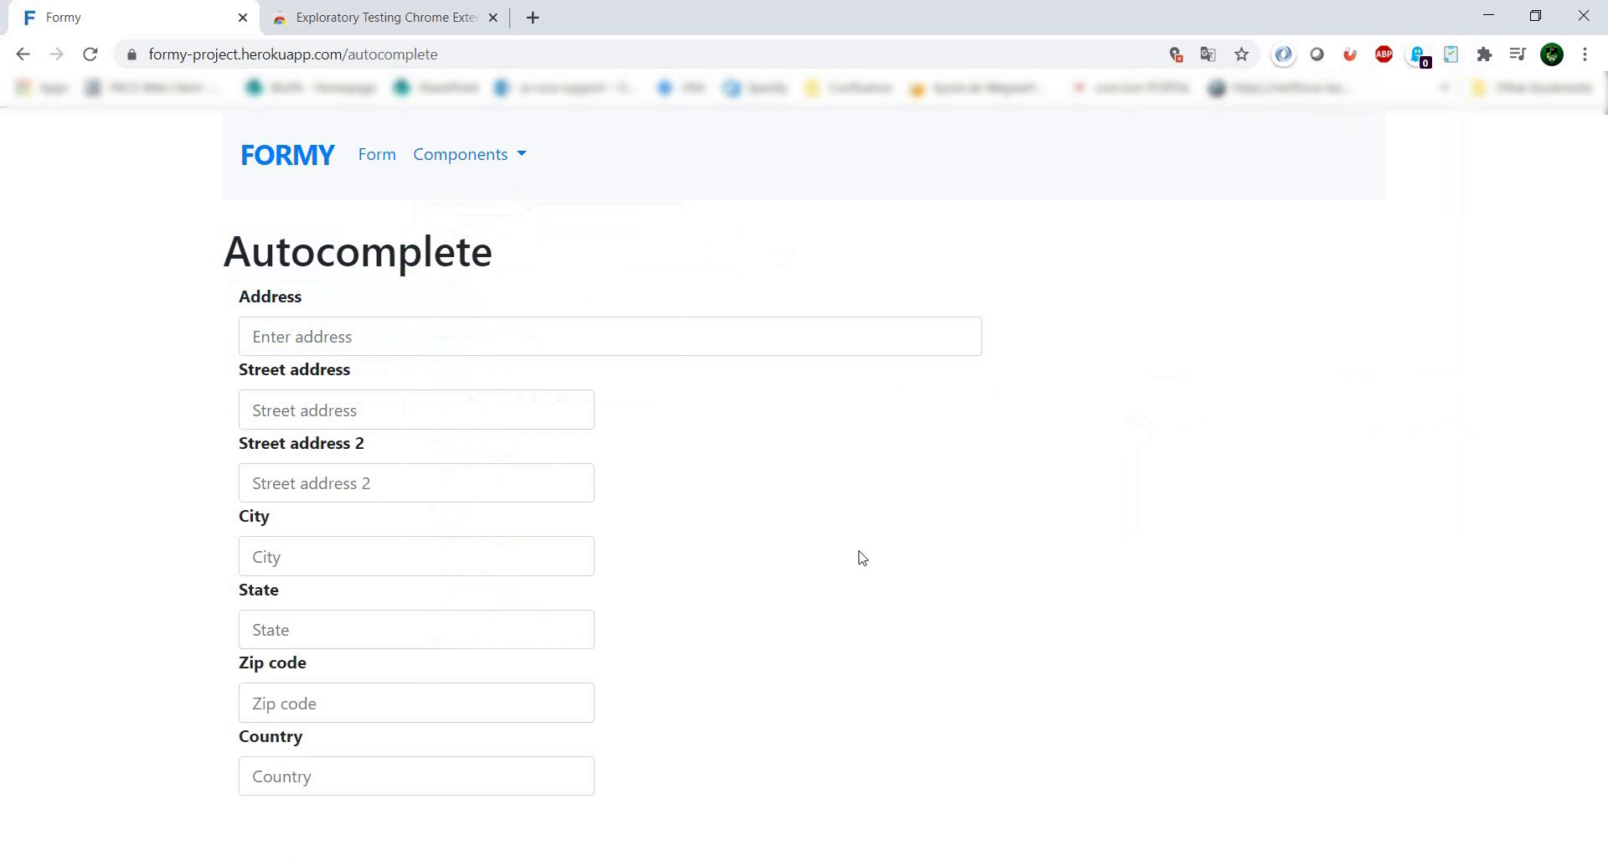
{"action": "left_click", "coordinate": [677, 342]}
{"action": "type", "text": "new"}
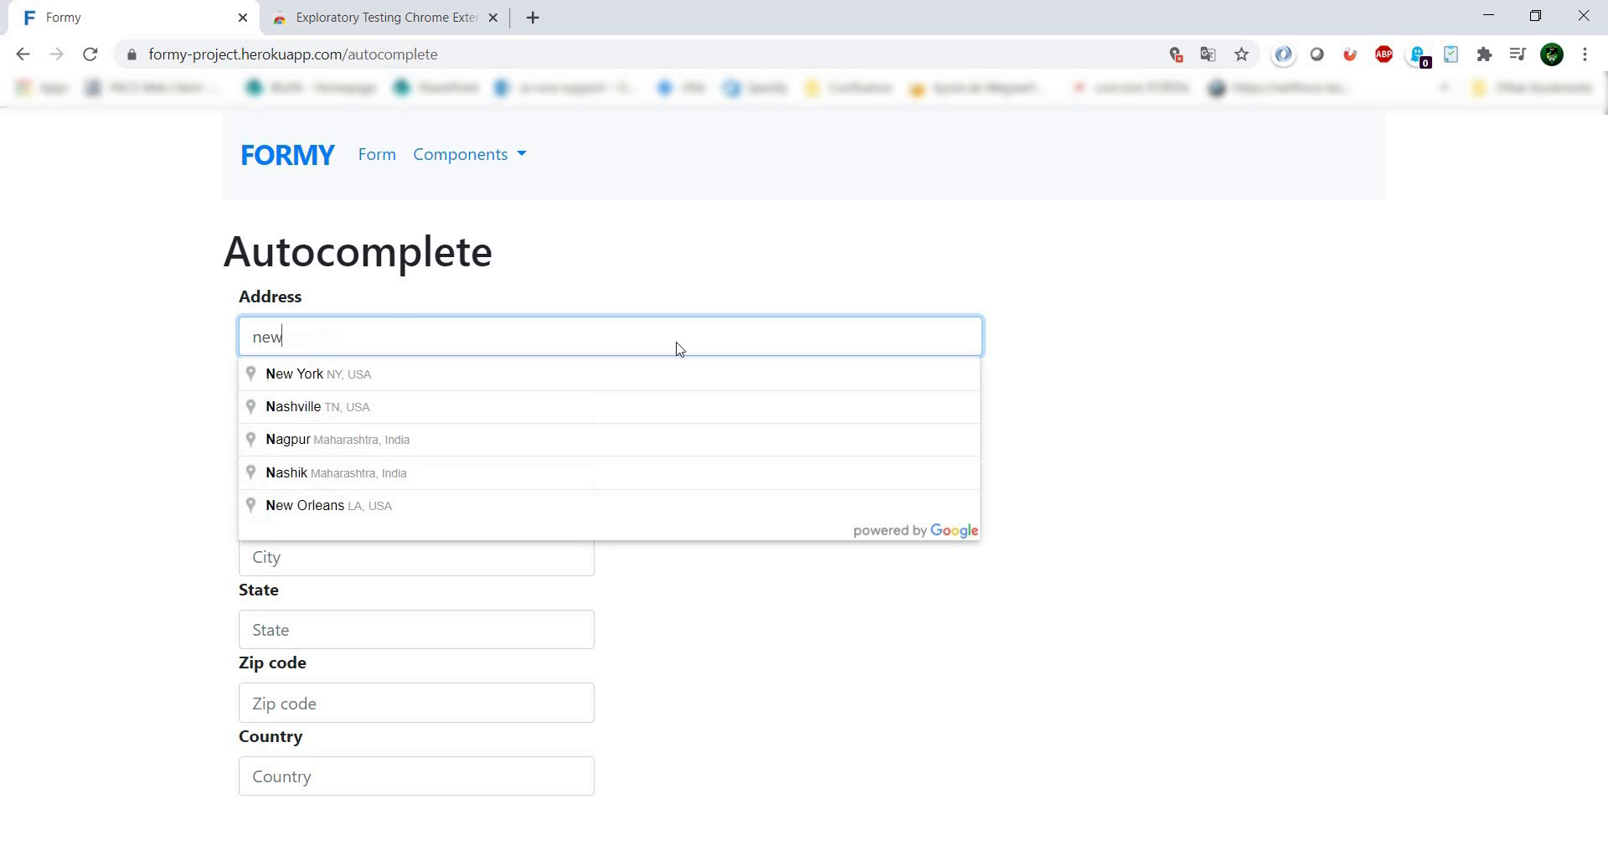
{"action": "left_click", "coordinate": [675, 371]}
Step: Fill in both street address lines with test values and enter an overlong number as the zip code
{"action": "left_click", "coordinate": [529, 421]}
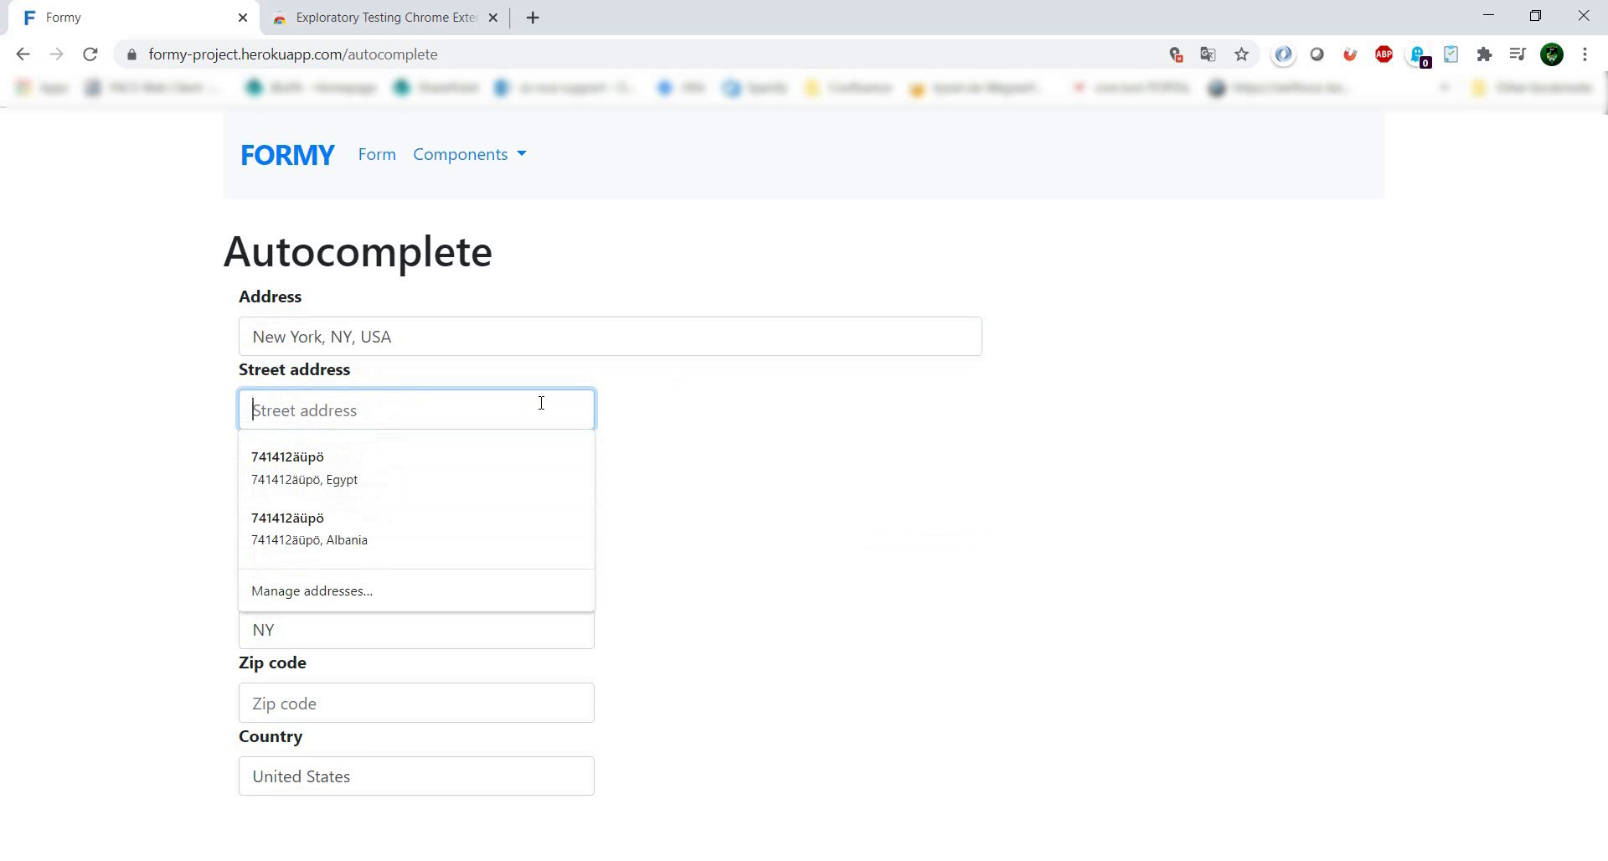
{"action": "type", "text": "Main"}
{"action": "left_click", "coordinate": [440, 479]}
{"action": "type", "text": "2"}
{"action": "left_click", "coordinate": [897, 553]}
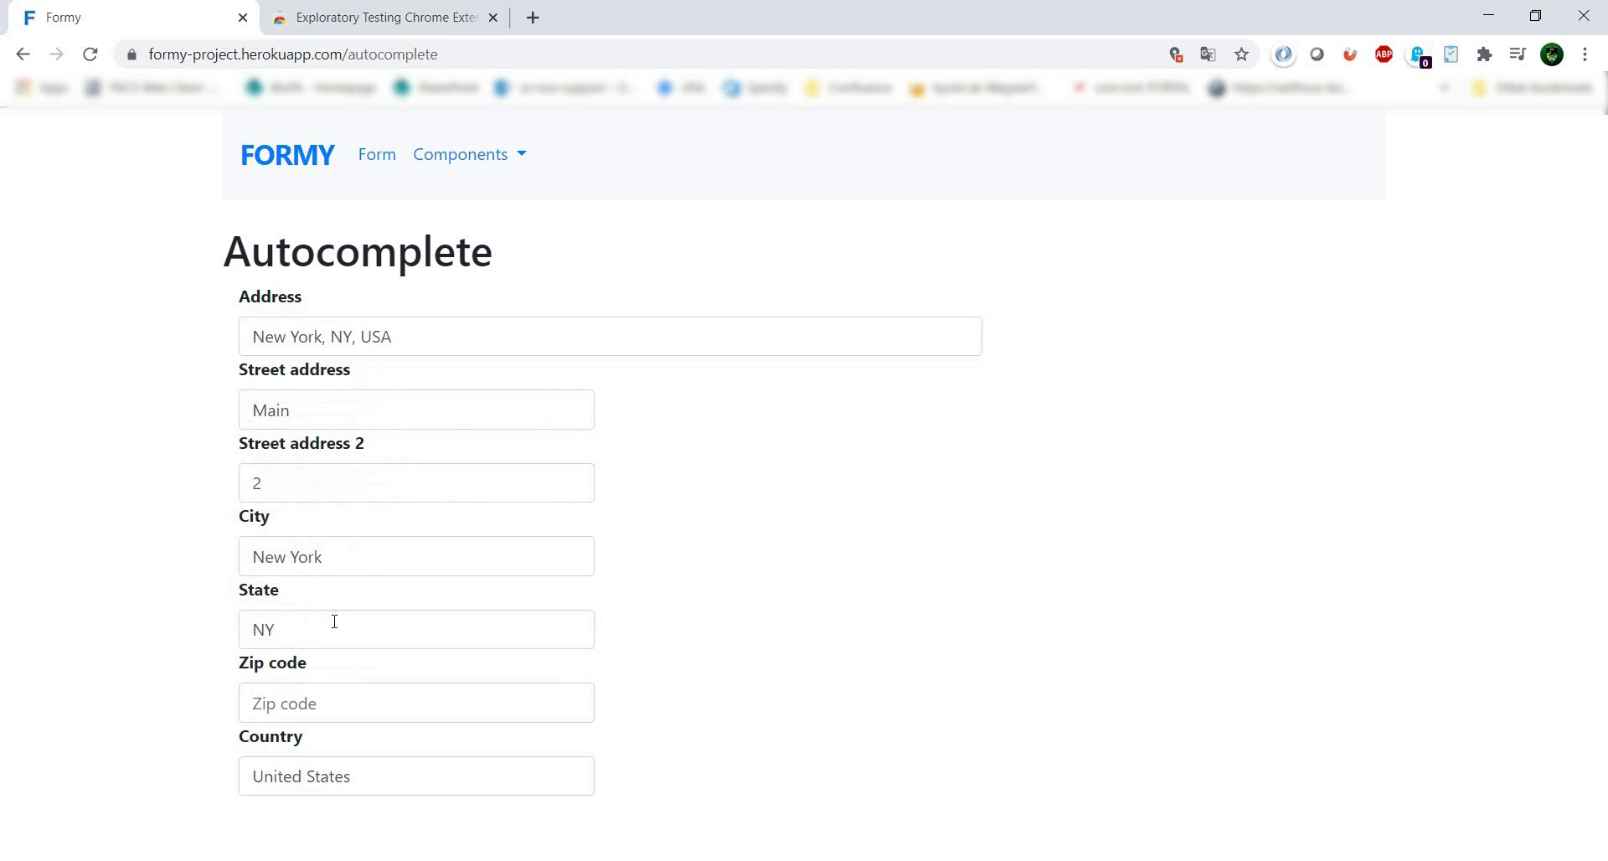
{"action": "left_click", "coordinate": [415, 712]}
{"action": "type", "text": "23242523265236236236236"}
{"action": "left_click", "coordinate": [772, 585]}
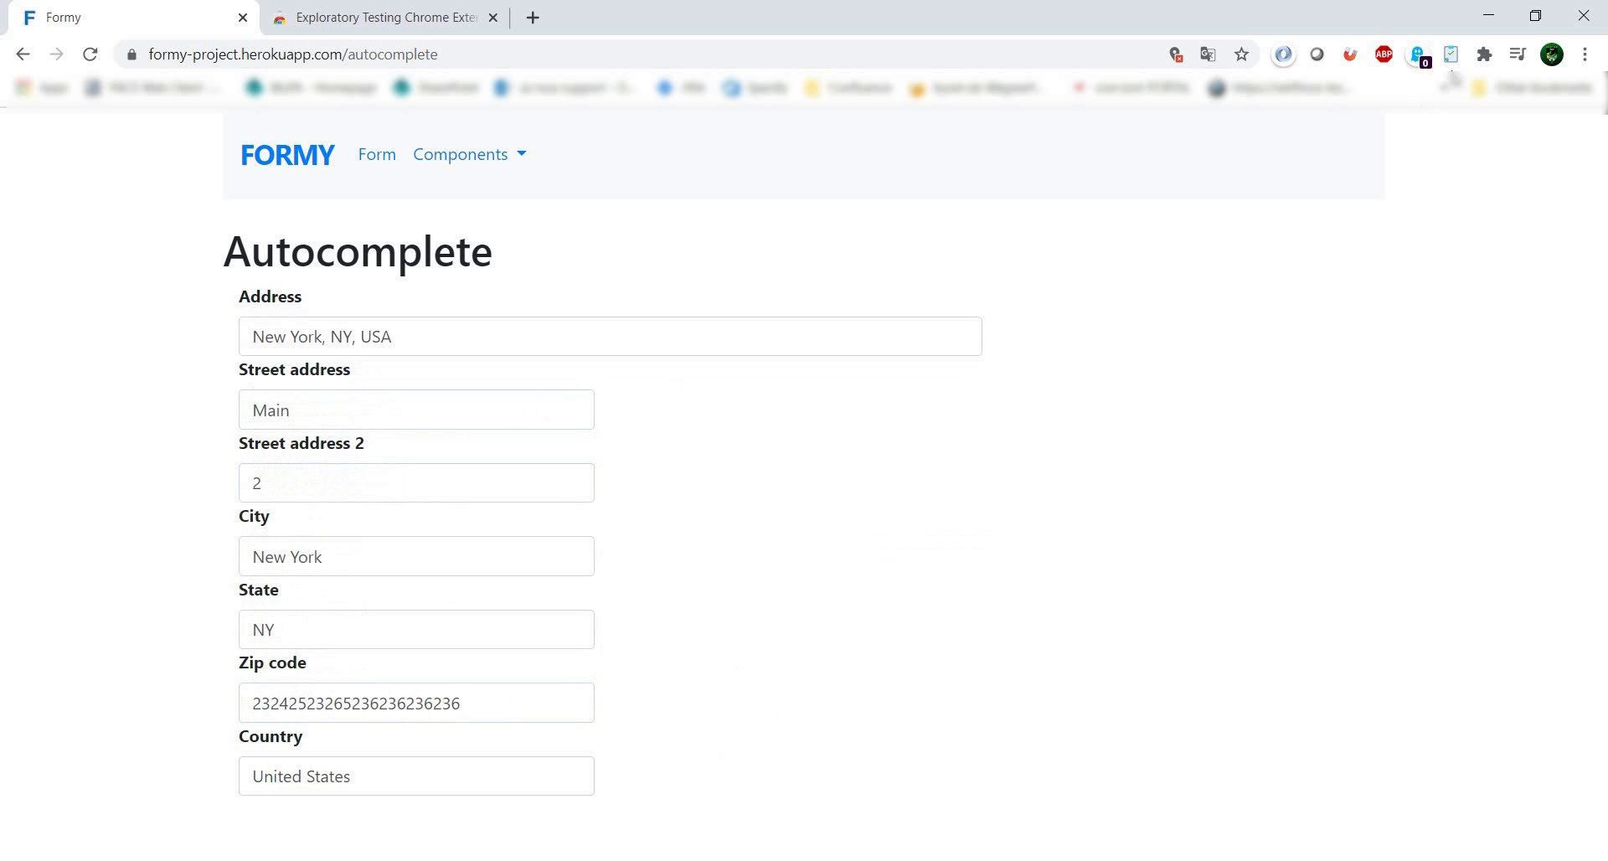
Step: Add a Bug annotation with a screenshot: "No validation for ZIP Code. It should be a correlation to State or City"
{"action": "left_click", "coordinate": [1451, 55]}
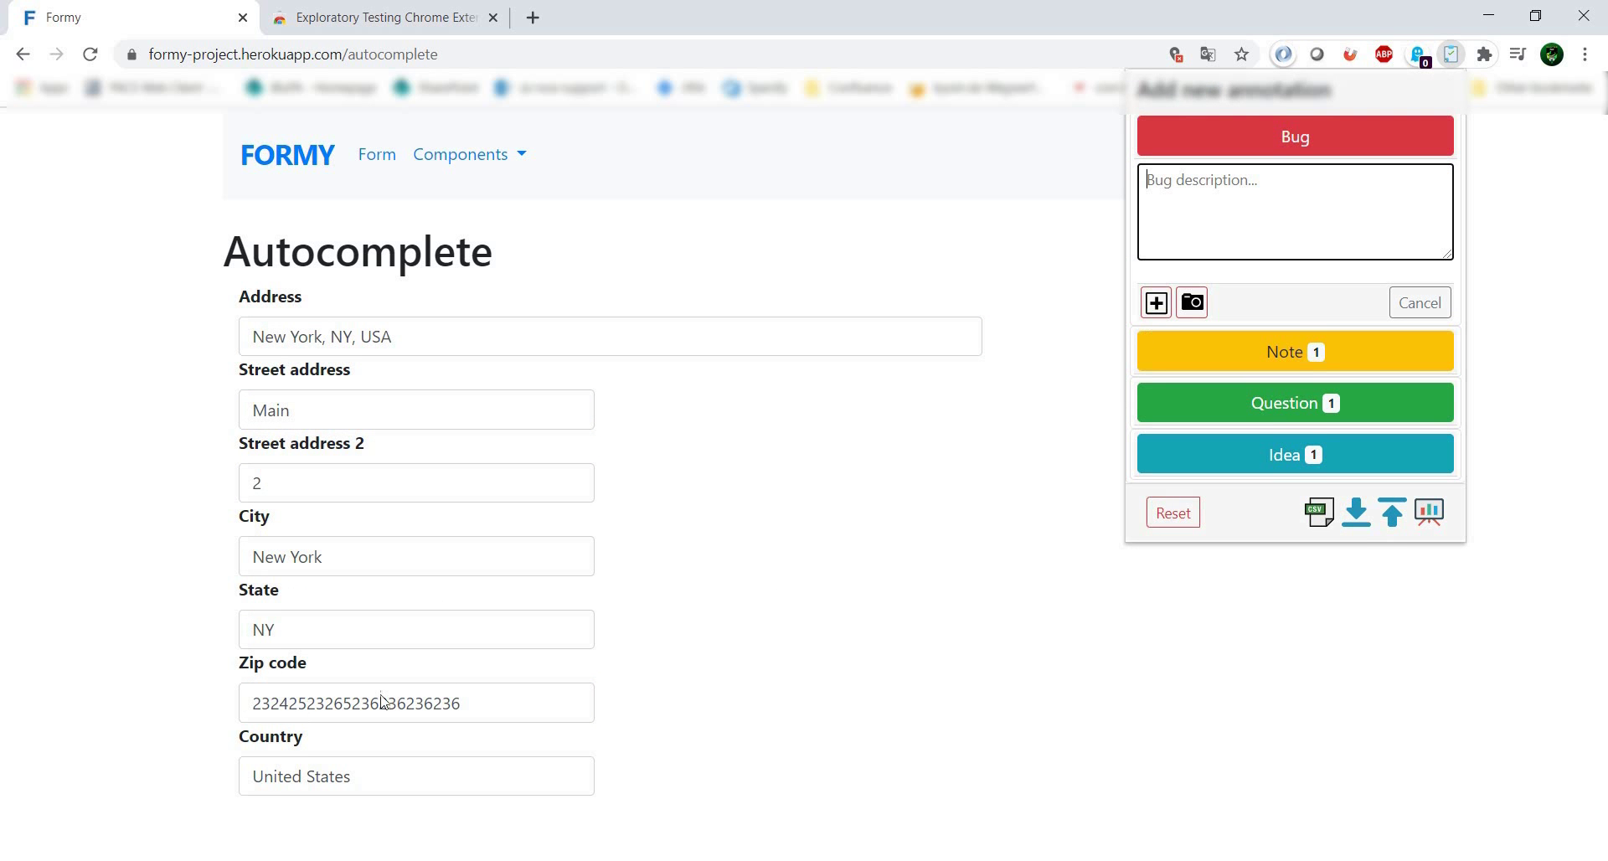
{"action": "type", "text": "No validation for ZIP Code."}
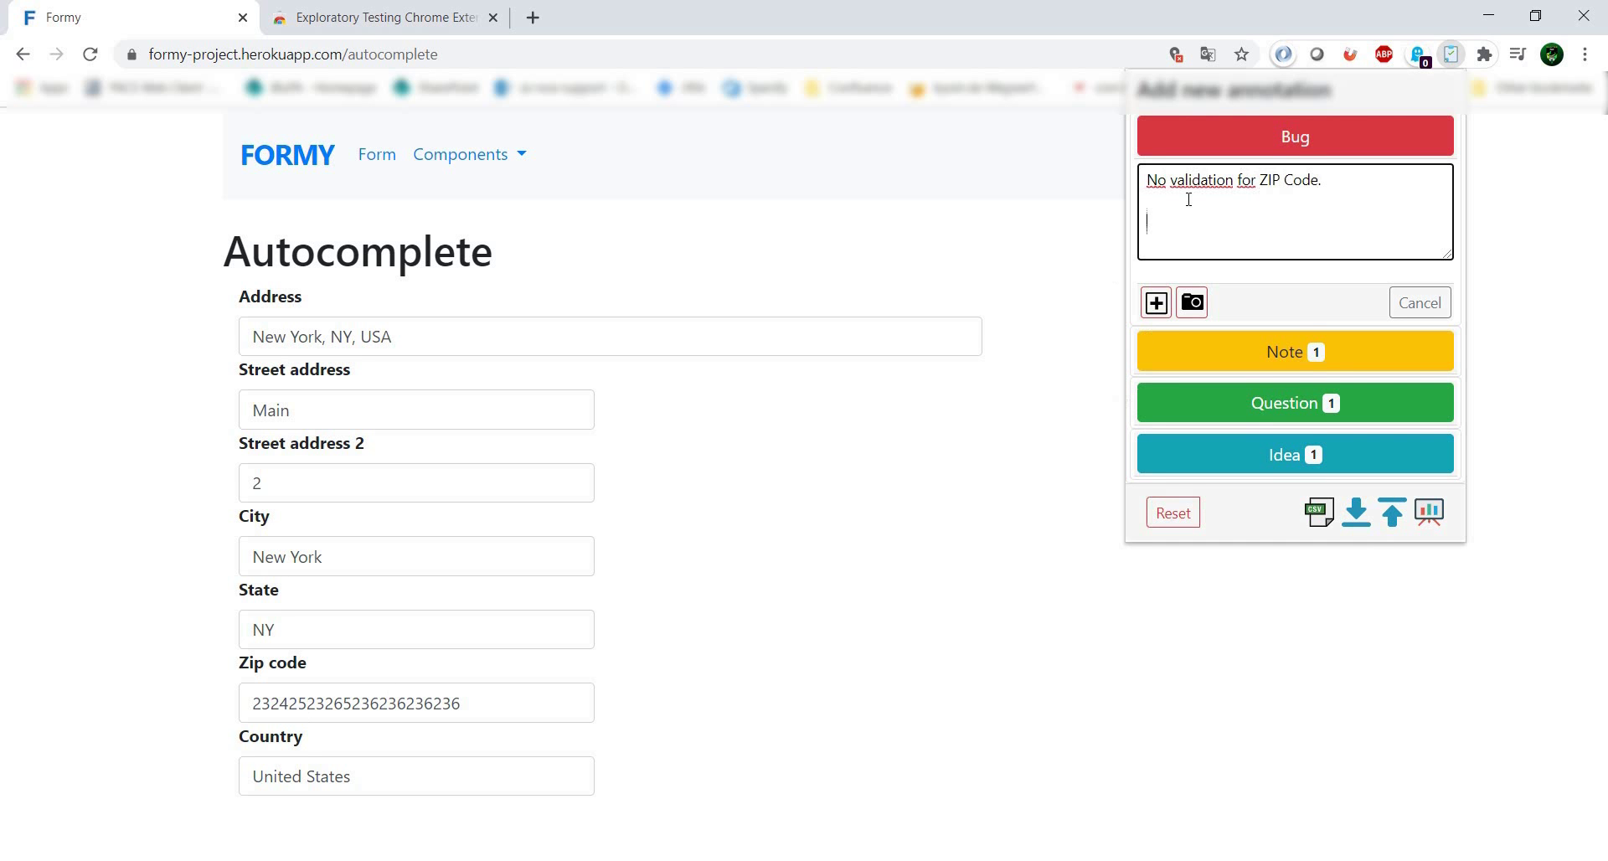
{"action": "type", "text": "  It should be a correlation"}
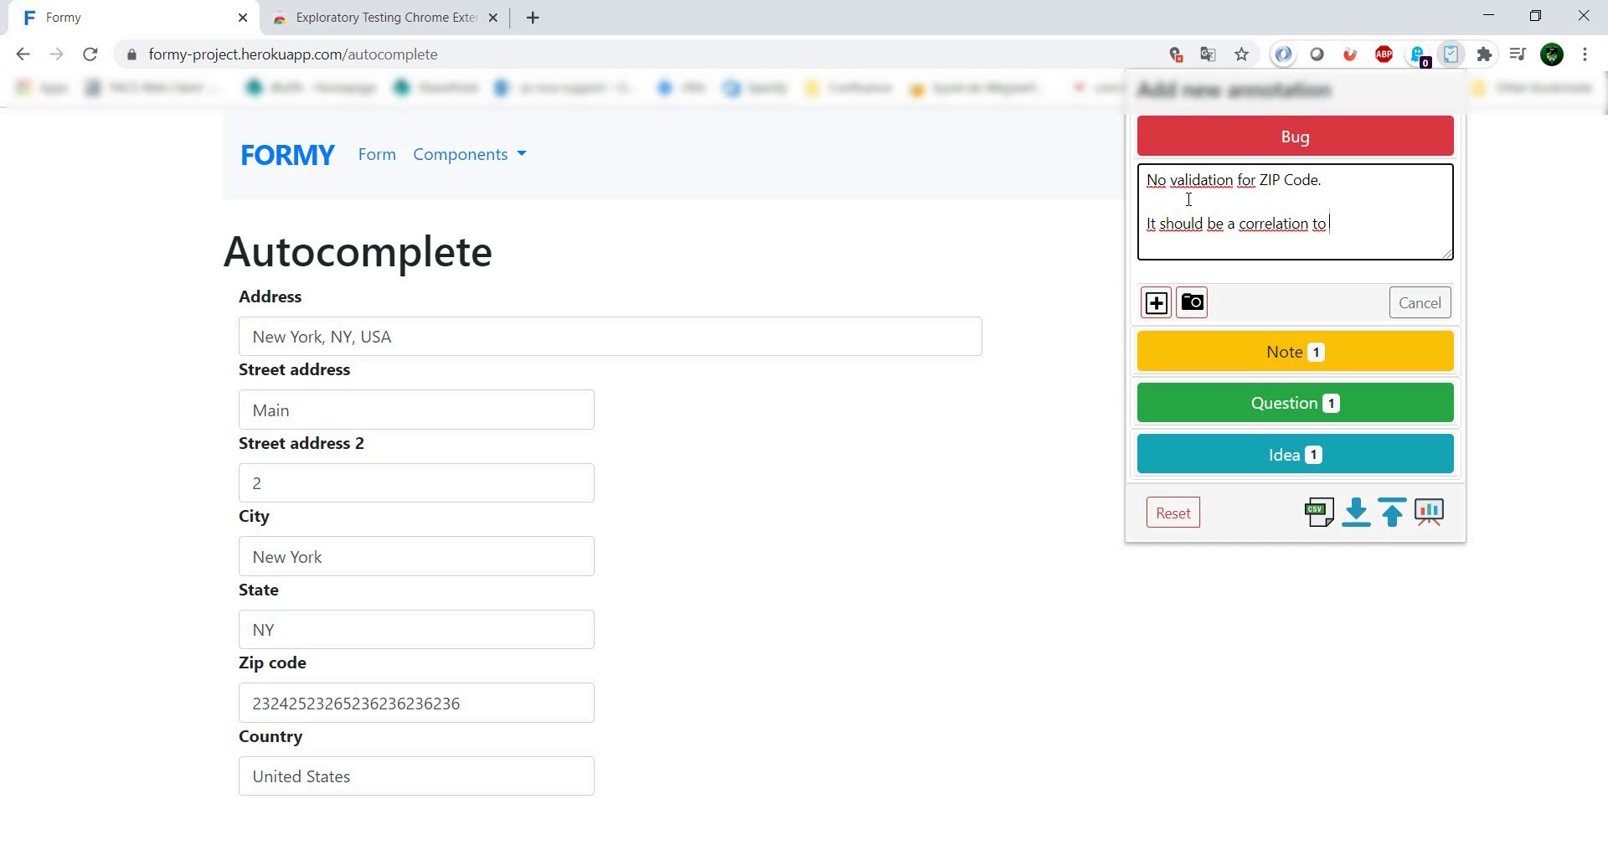
{"action": "type", "text": "to Star"}
{"action": "type", "text": "e or City"}
{"action": "left_click", "coordinate": [1194, 305]}
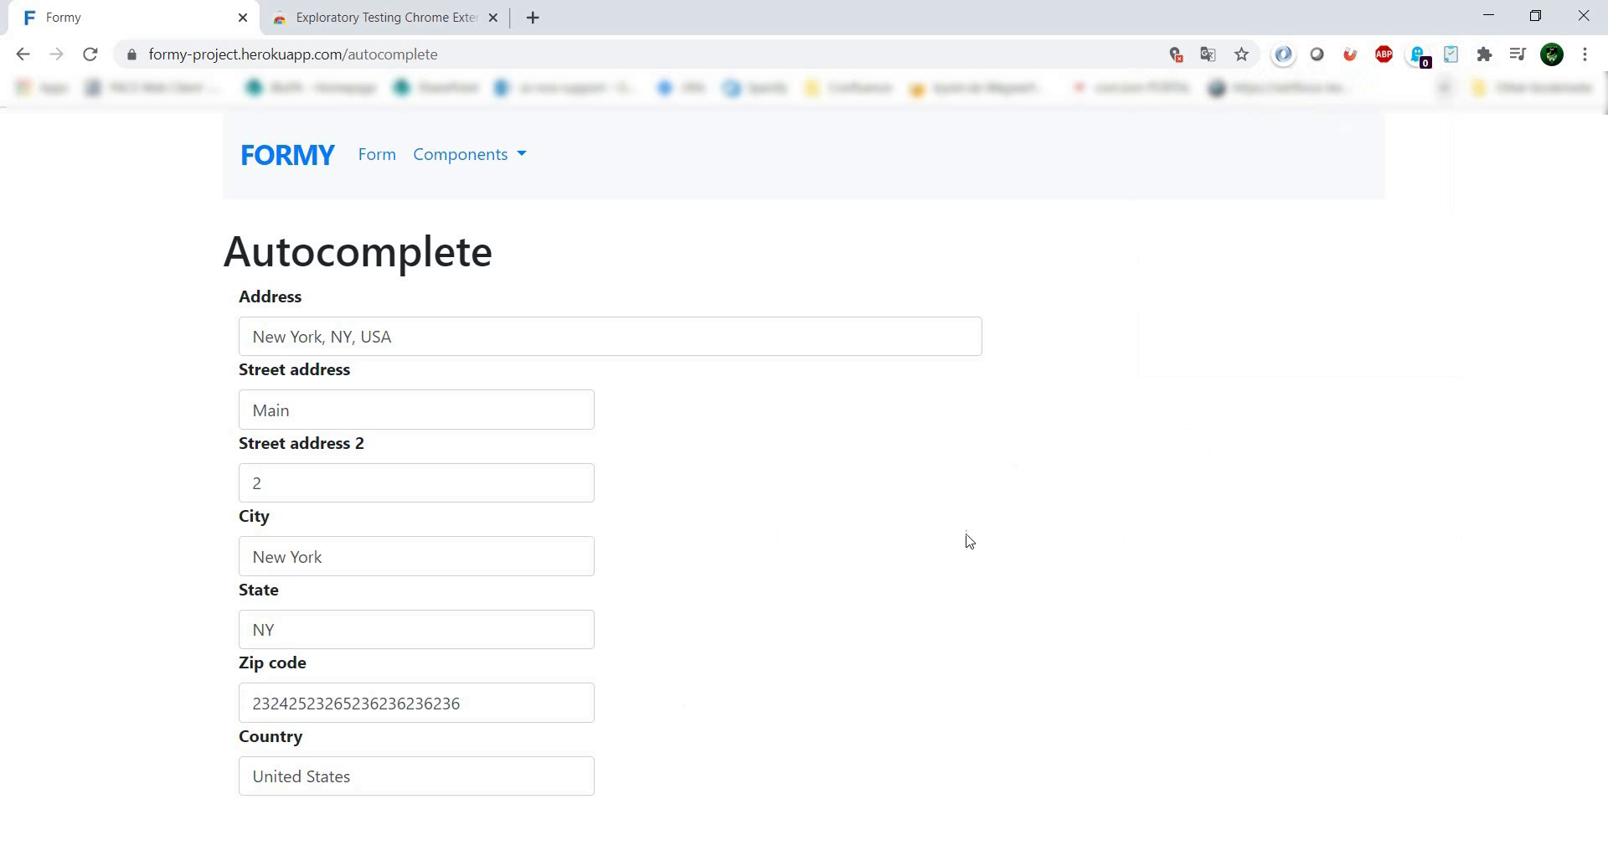
Step: Generate the exploratory session report from the recorded annotations and bring it into view
{"action": "left_click", "coordinate": [1453, 55]}
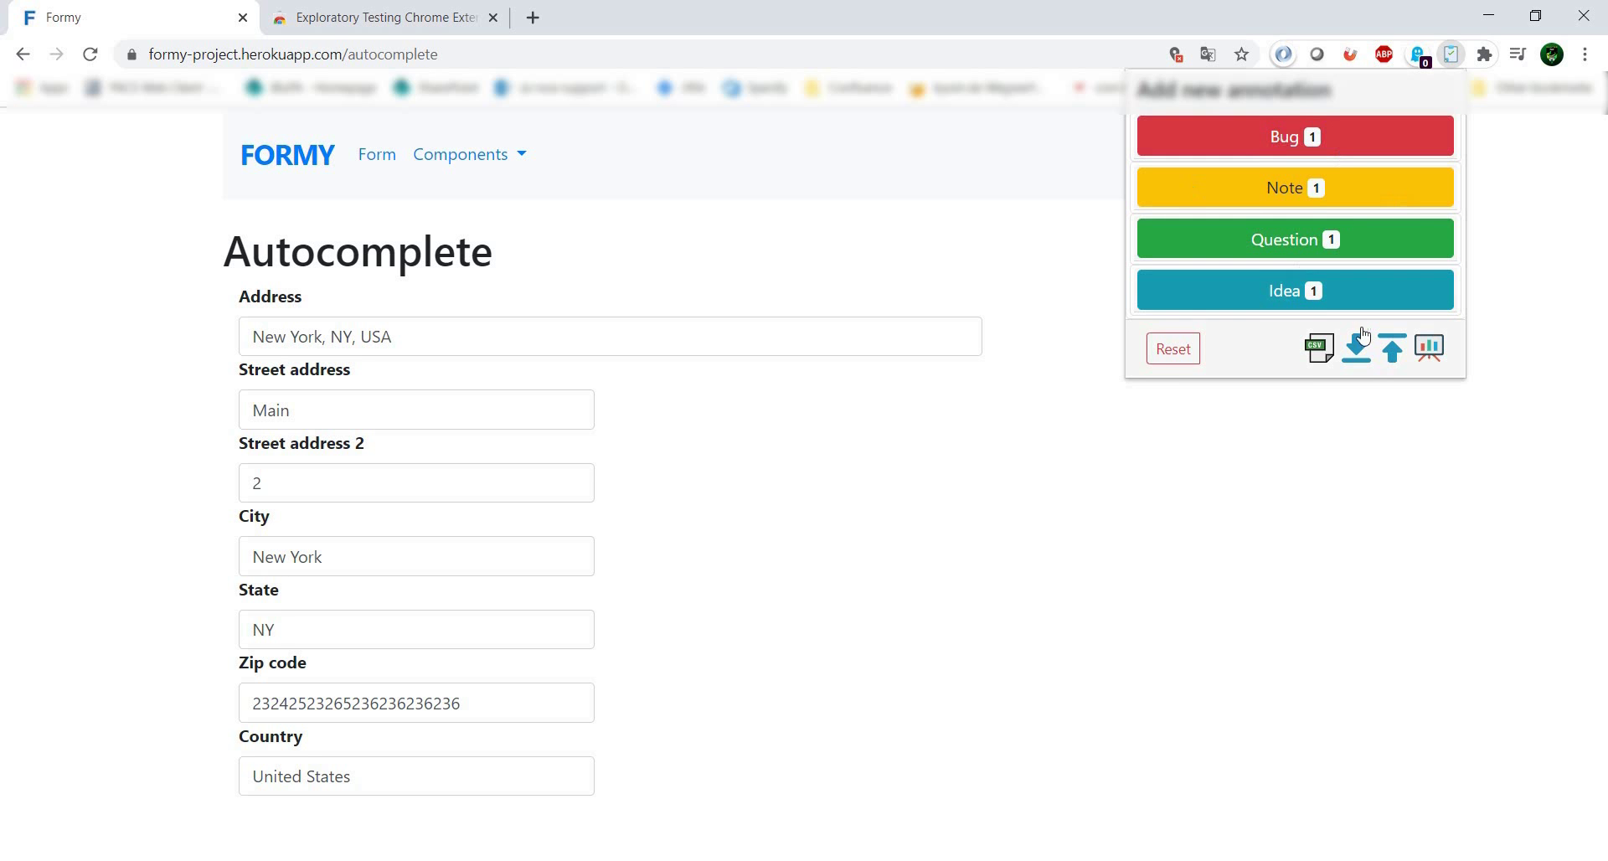
{"action": "left_click", "coordinate": [1428, 353]}
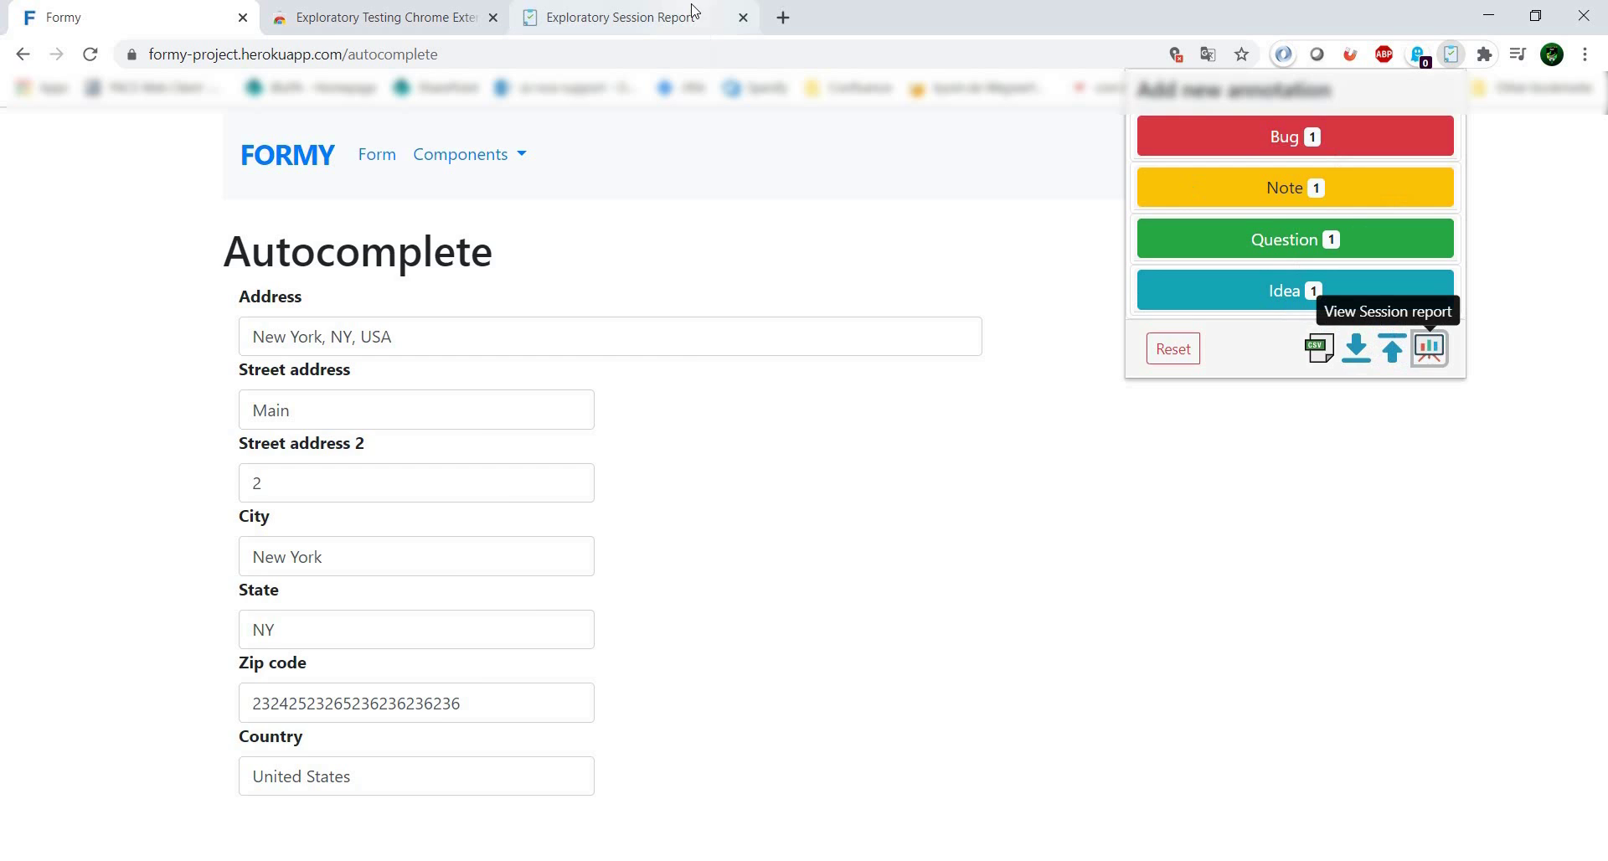
{"action": "left_click", "coordinate": [695, 13]}
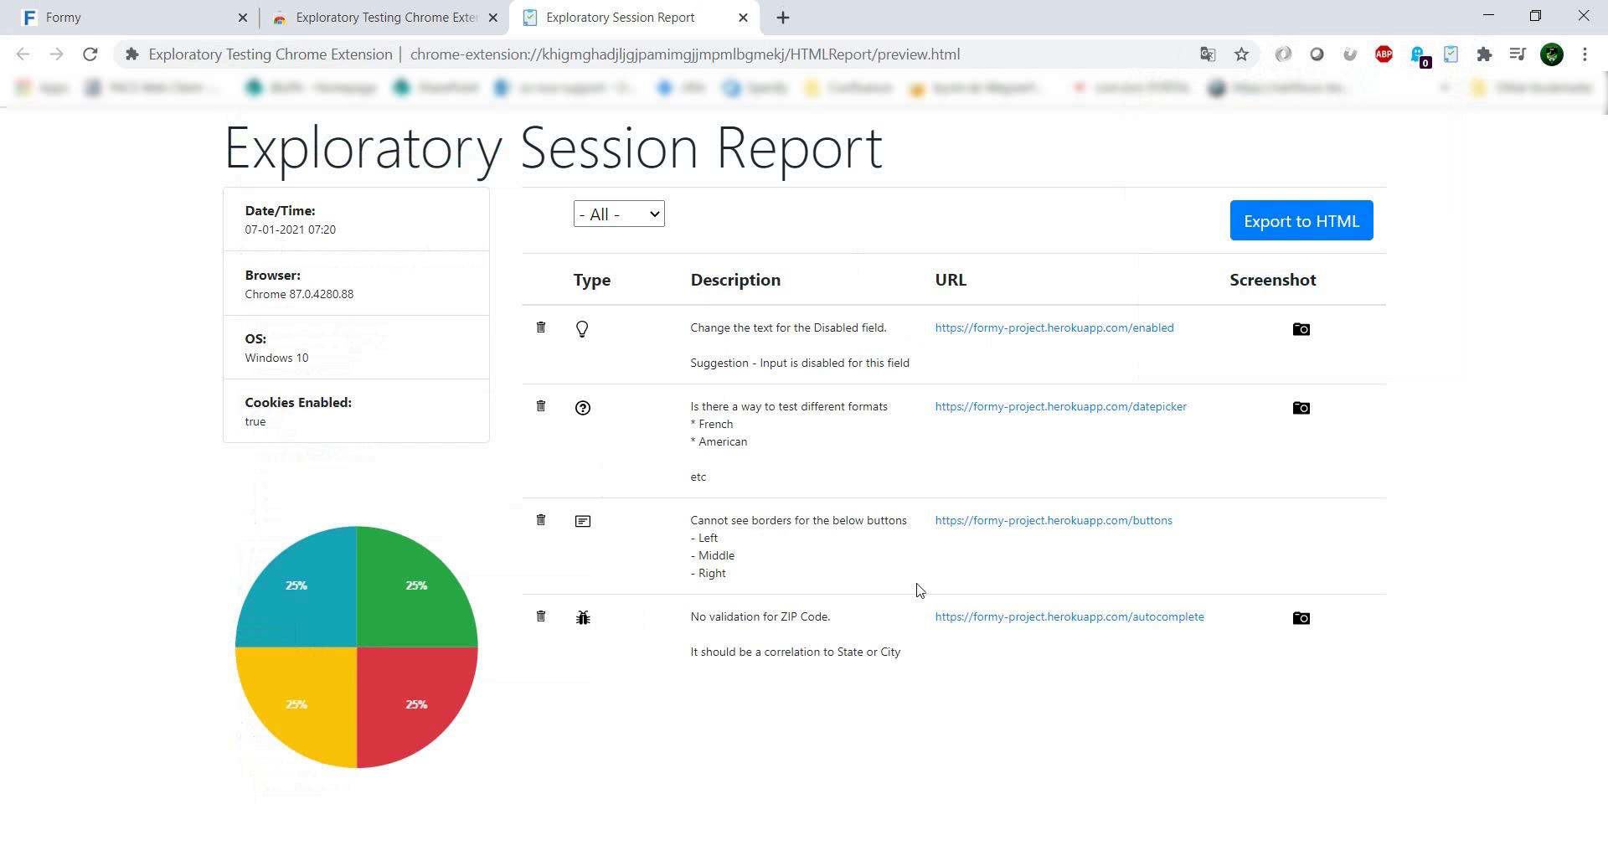
Step: Filter the report by Bug, Idea, Note and Question in turn, restore All, and preview the attached screenshots
{"action": "left_click", "coordinate": [634, 216]}
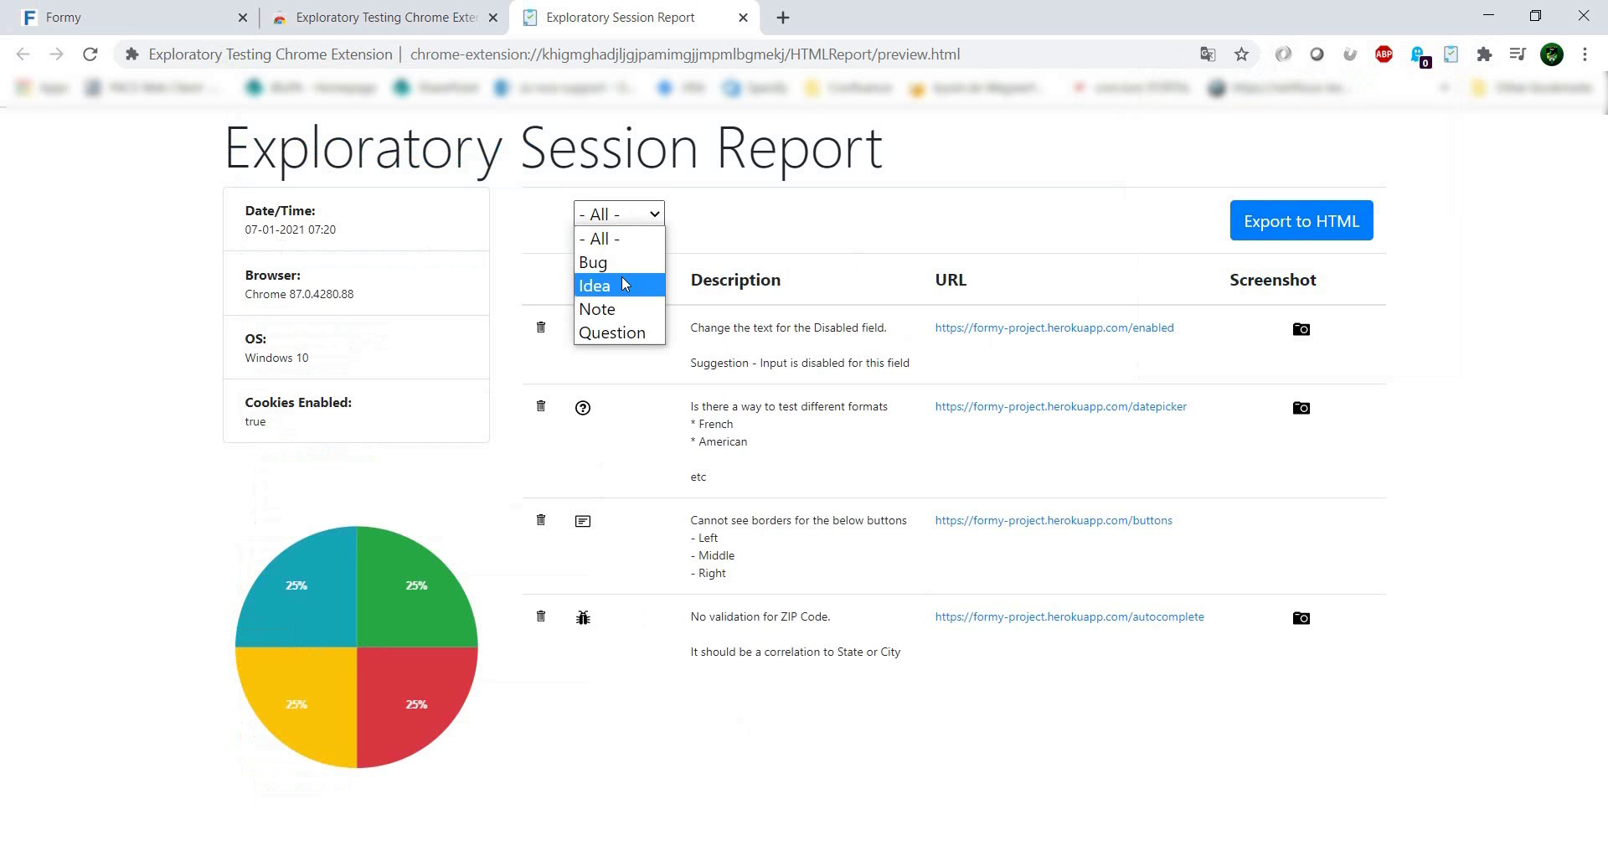
{"action": "left_click", "coordinate": [625, 262]}
{"action": "left_click", "coordinate": [620, 214]}
{"action": "left_click", "coordinate": [620, 285]}
{"action": "left_click", "coordinate": [620, 214]}
{"action": "left_click", "coordinate": [625, 308]}
{"action": "left_click", "coordinate": [624, 214]}
{"action": "left_click", "coordinate": [621, 333]}
{"action": "left_click", "coordinate": [634, 217]}
{"action": "left_click", "coordinate": [620, 239]}
{"action": "mouse_move", "coordinate": [1342, 344]}
{"action": "mouse_move", "coordinate": [1303, 412]}
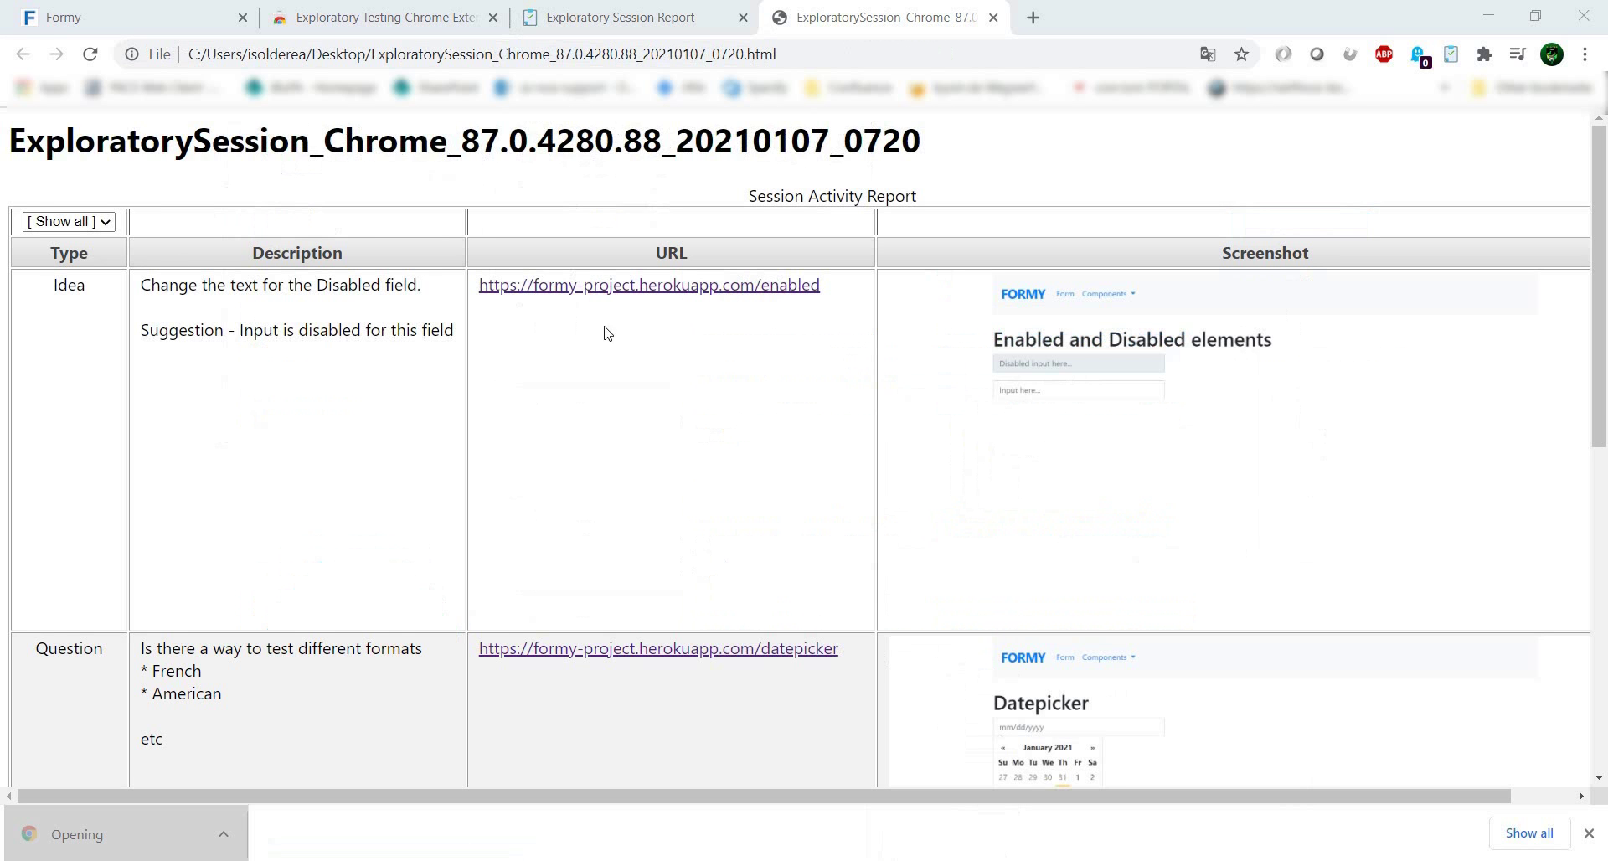
Step: Look through all entries of the exported HTML session report and return to the extension's Exploratory Session Report
{"action": "left_click", "coordinate": [107, 223]}
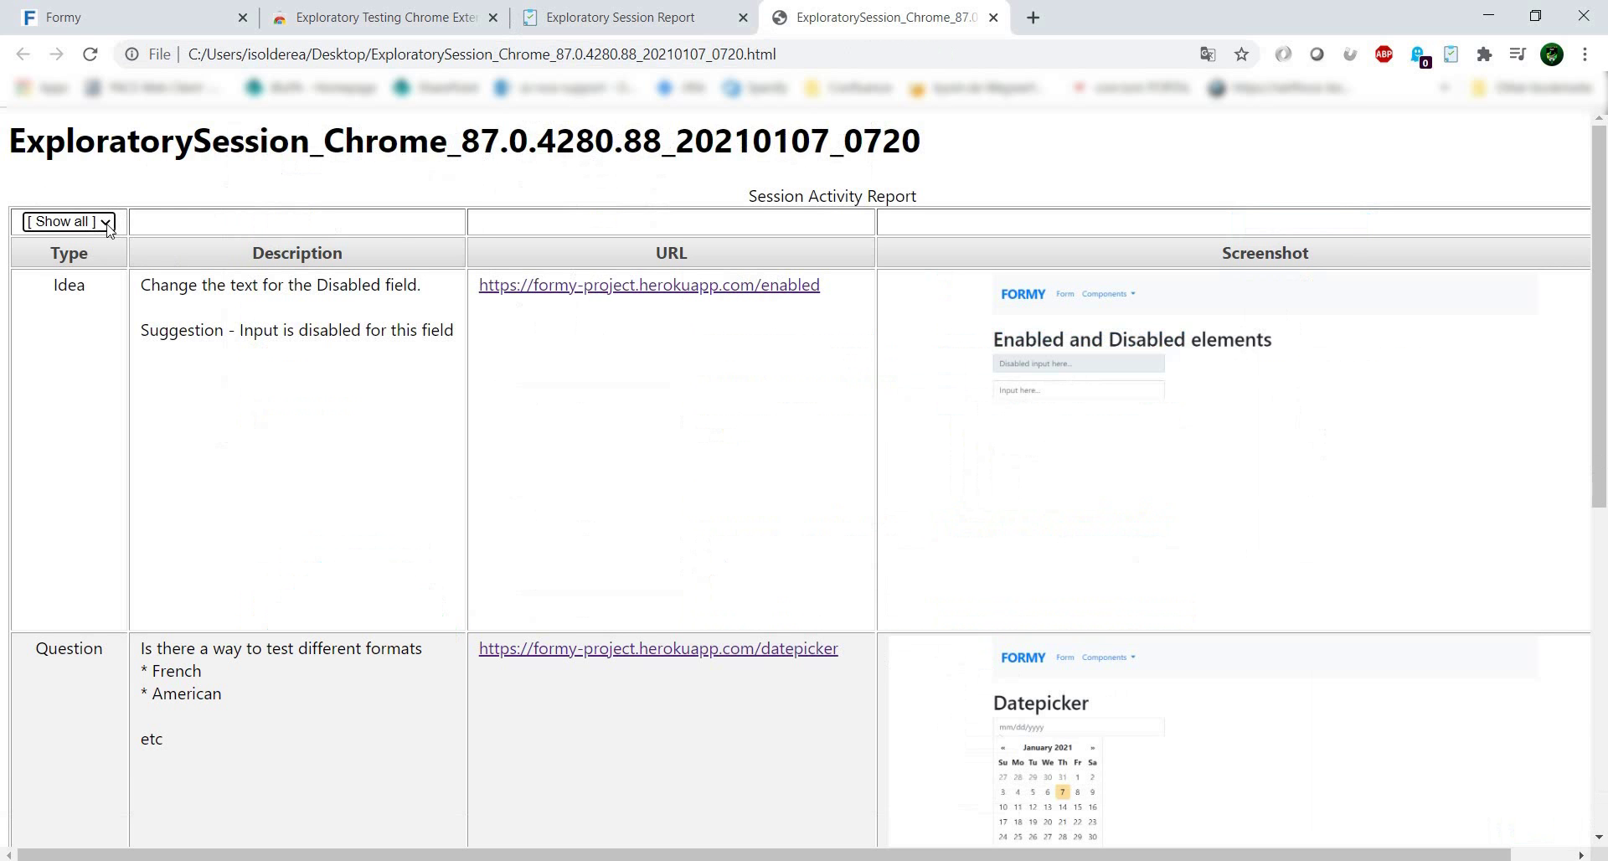
{"action": "scroll", "coordinate": [825, 419], "scroll_direction": "down", "scroll_amount": 7}
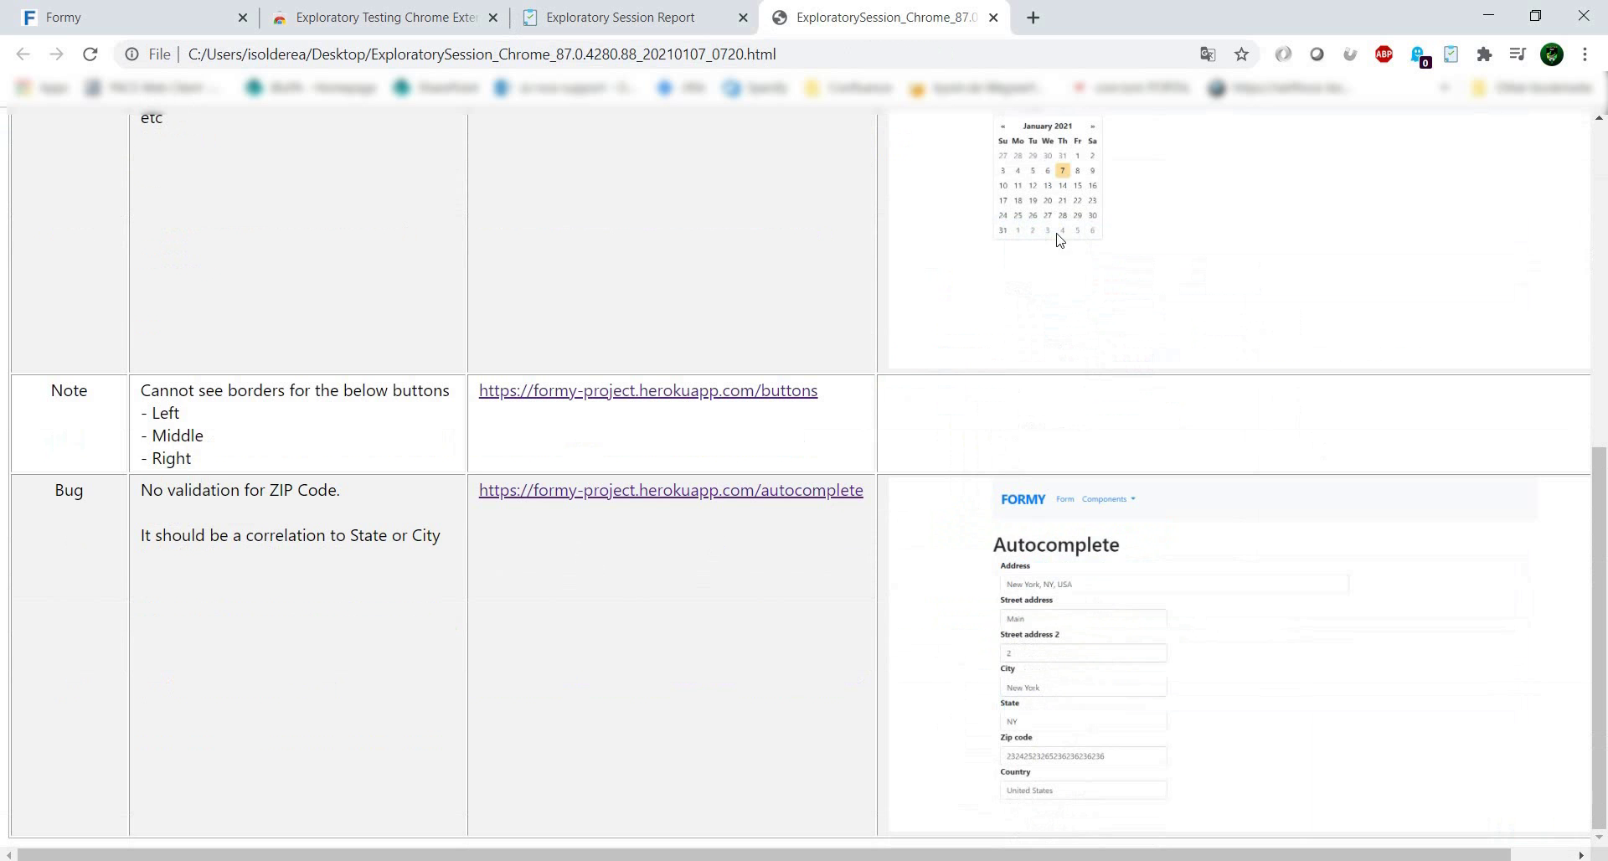
{"action": "scroll", "coordinate": [1062, 193], "scroll_direction": "up", "scroll_amount": 7}
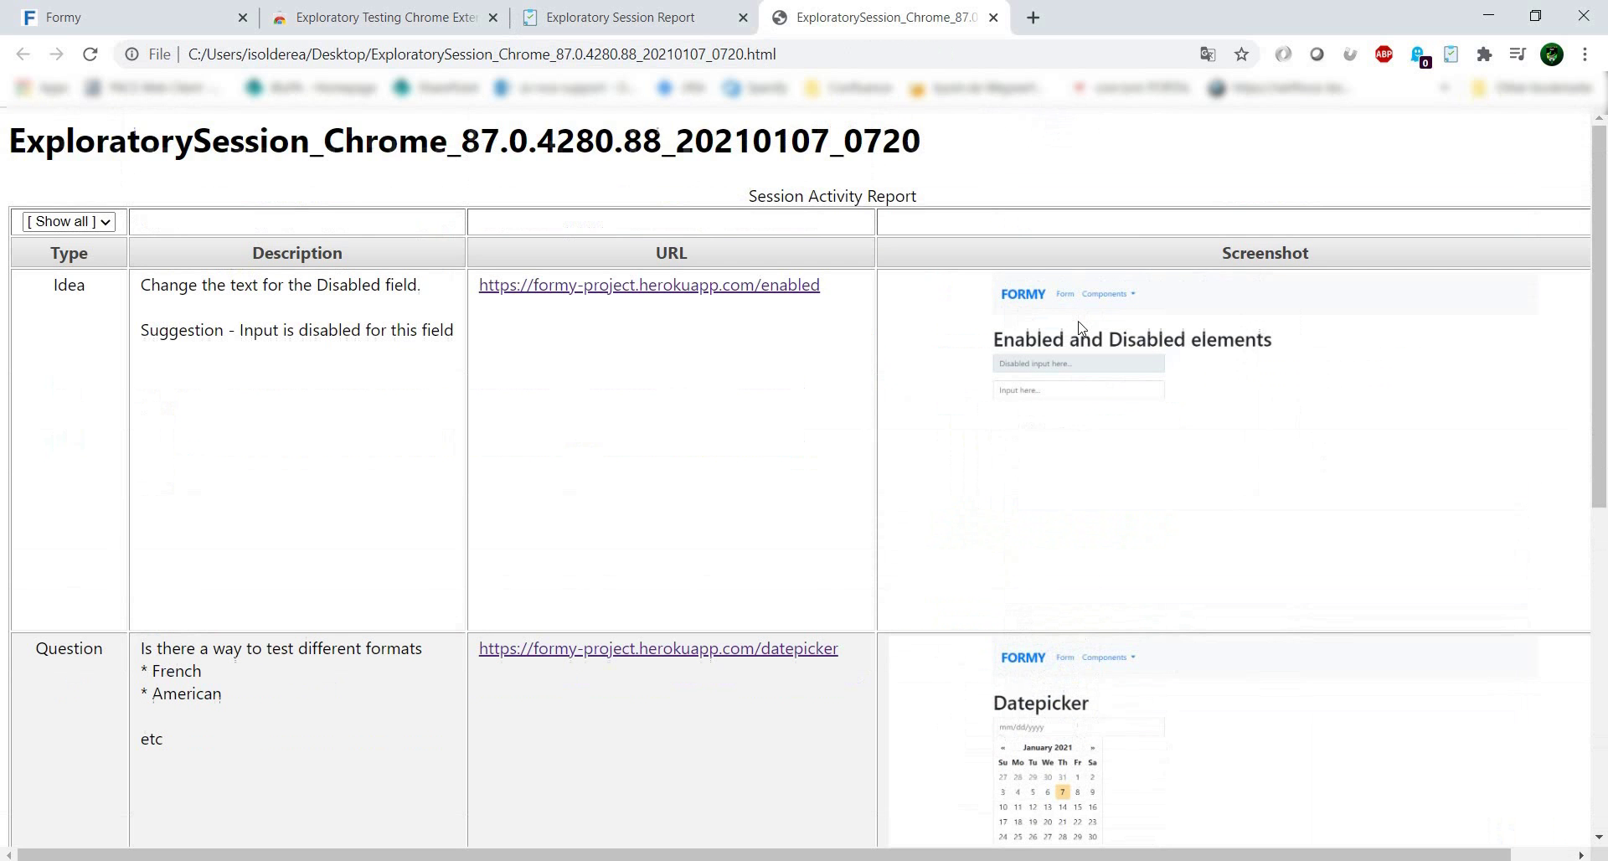
{"action": "left_click", "coordinate": [630, 10]}
{"action": "left_click", "coordinate": [234, 21]}
{"action": "left_click", "coordinate": [629, 17]}
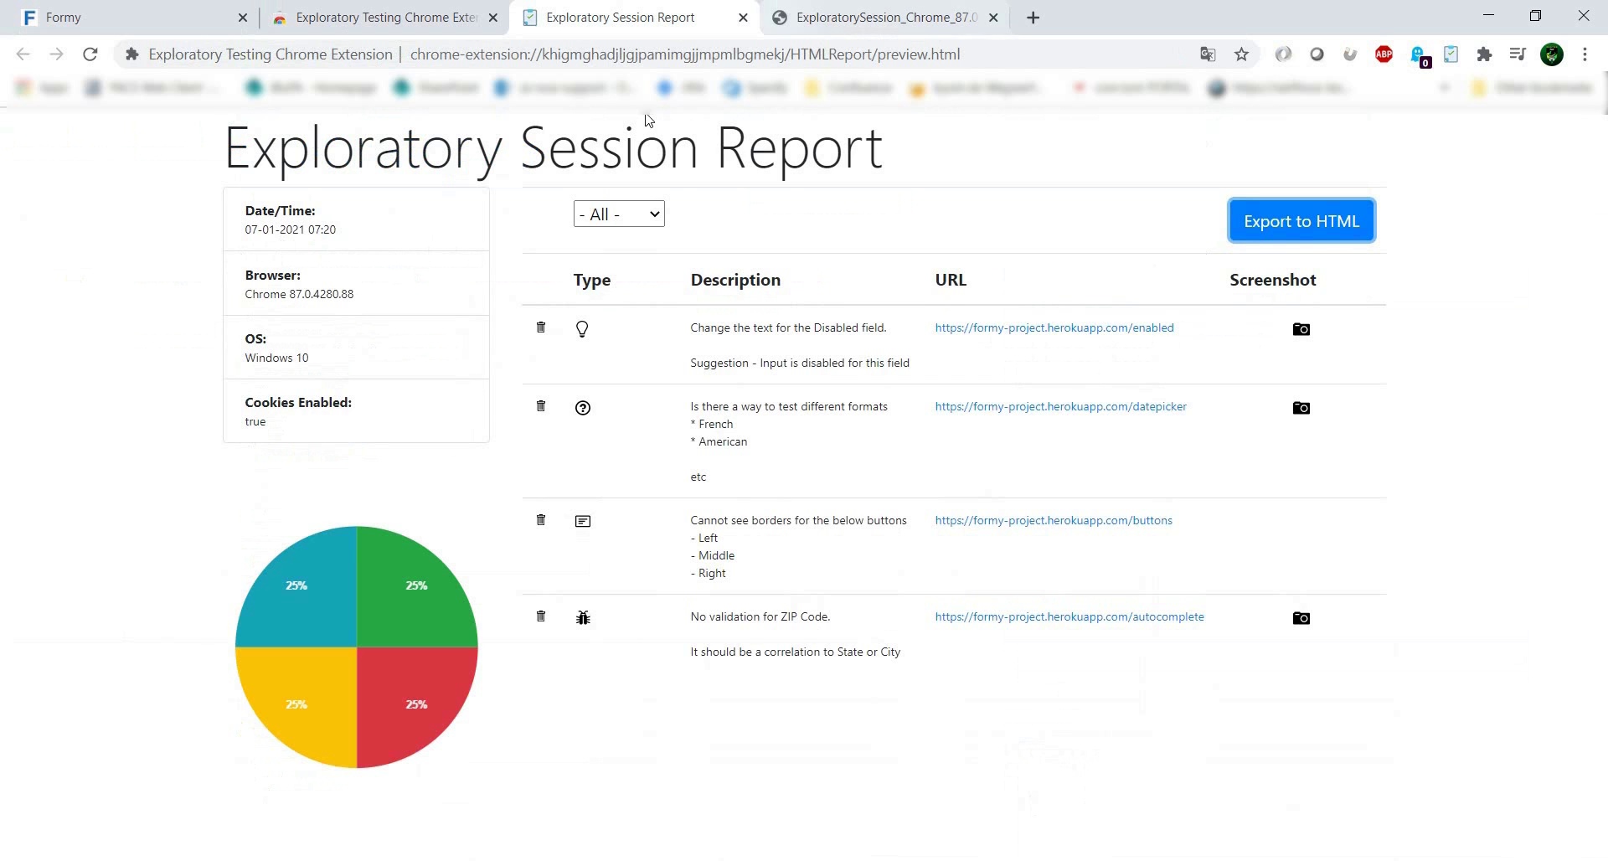
Step: Reset the current annotation session in the extension from the Formy Autocomplete page
{"action": "left_click", "coordinate": [142, 10]}
{"action": "left_click", "coordinate": [1451, 55]}
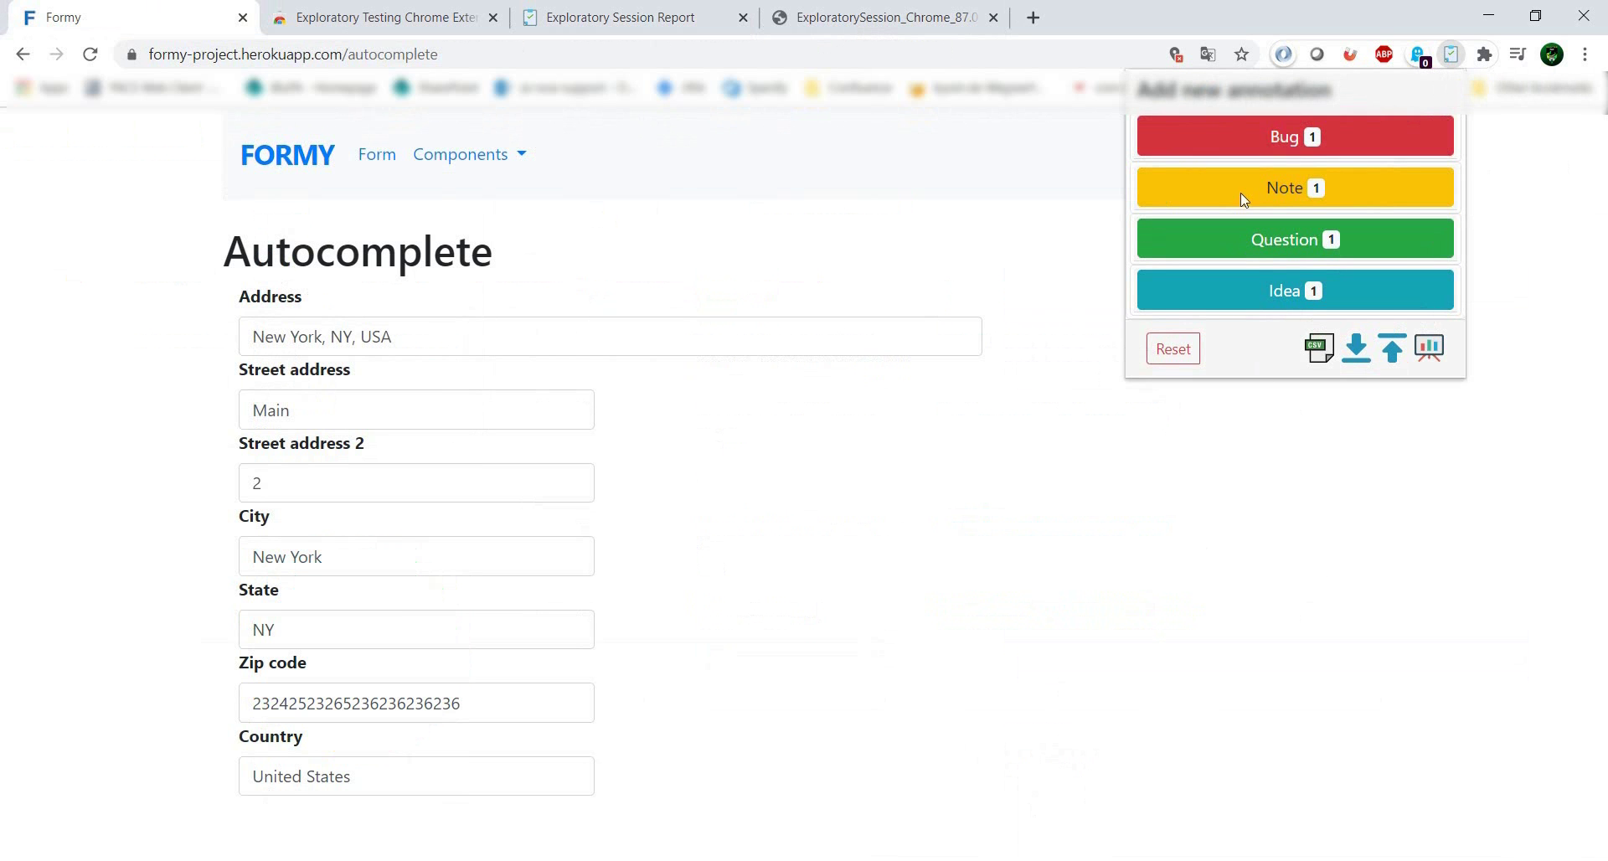
{"action": "left_click", "coordinate": [1172, 349]}
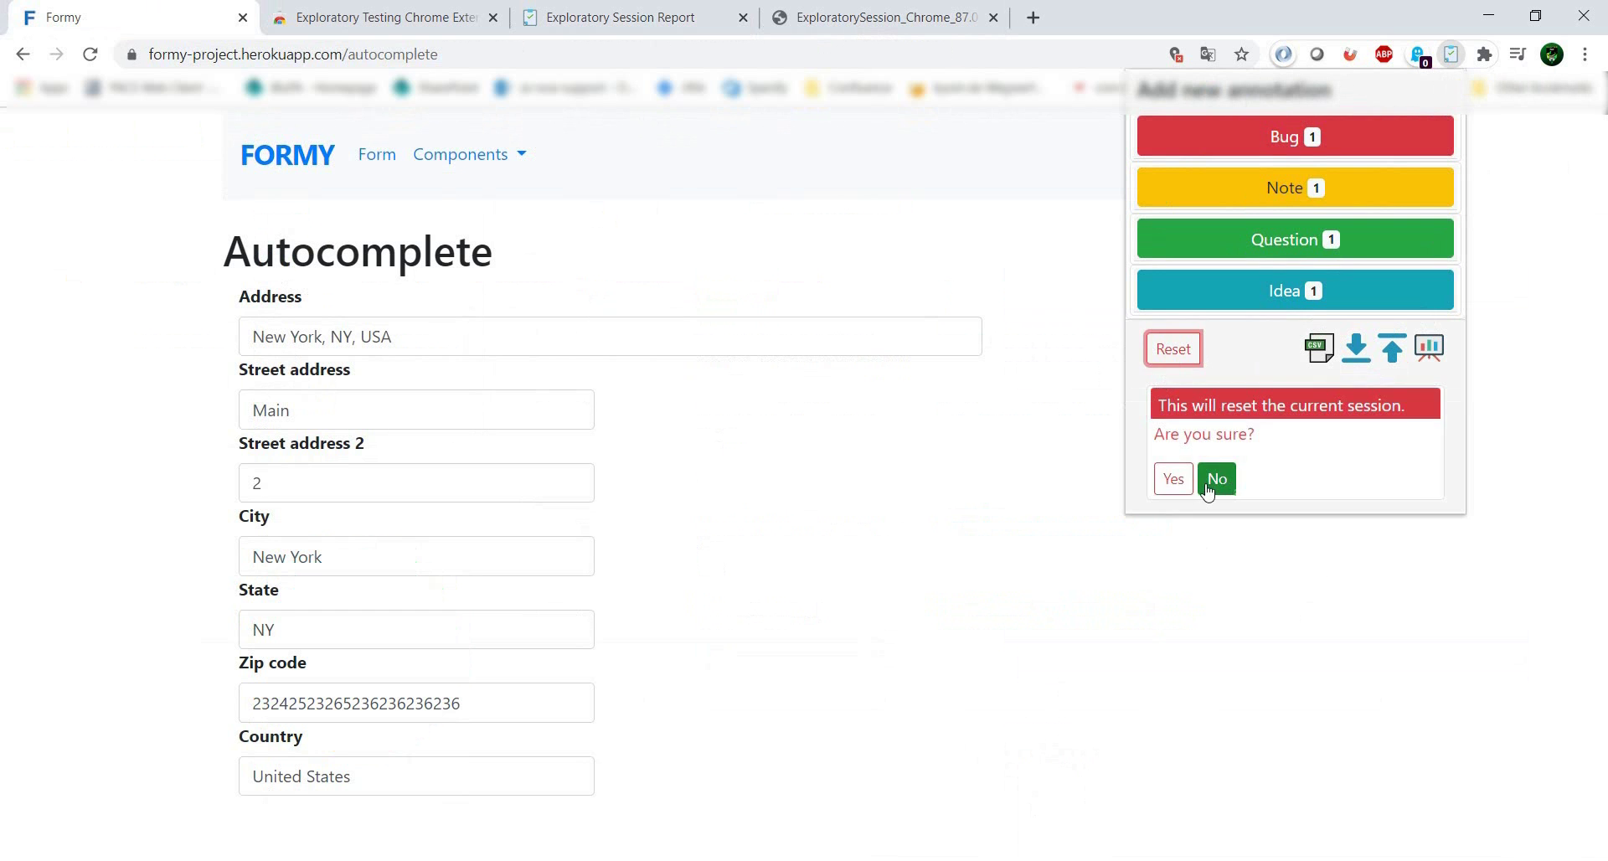
{"action": "left_click", "coordinate": [1174, 479]}
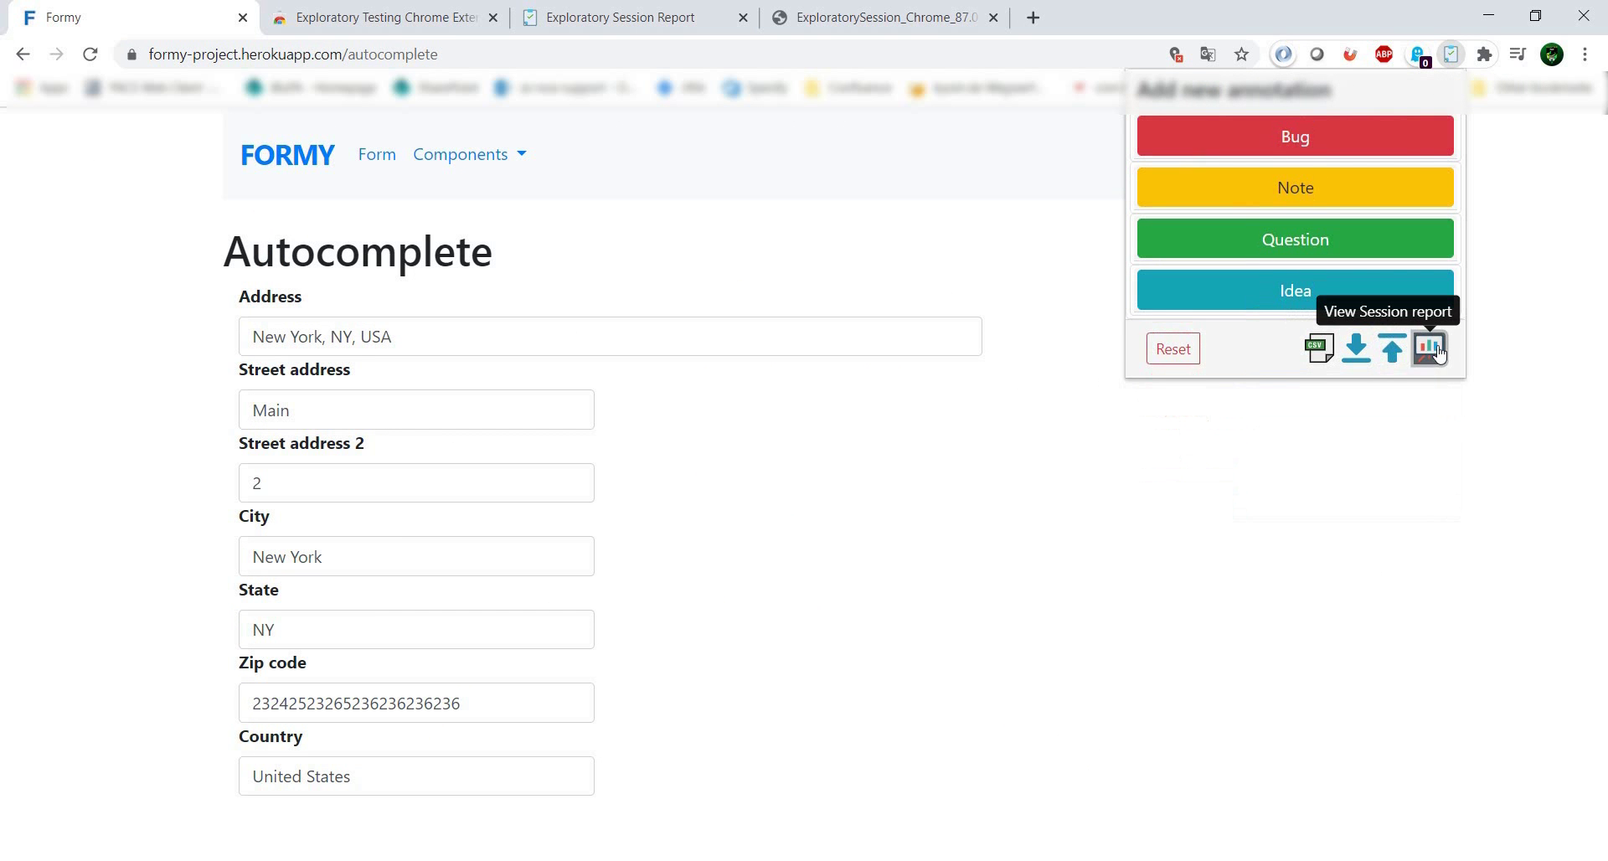
Step: Revisit the exported HTML file, reload the extension's Exploratory Session Report, and return to the Formy Autocomplete page
{"action": "left_click", "coordinate": [928, 6]}
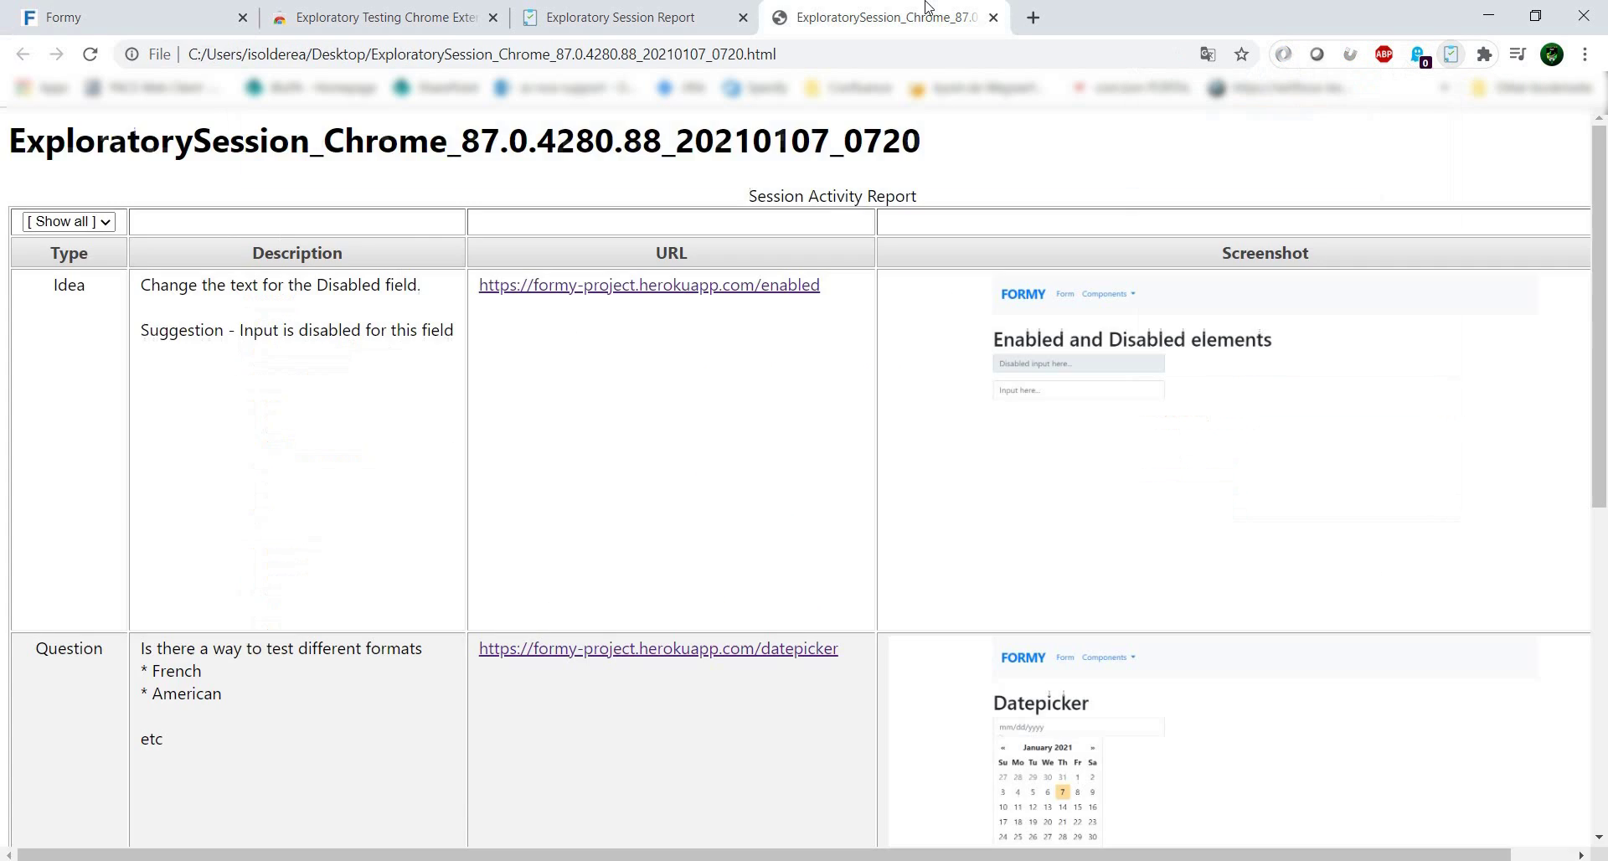
{"action": "left_click", "coordinate": [695, 17]}
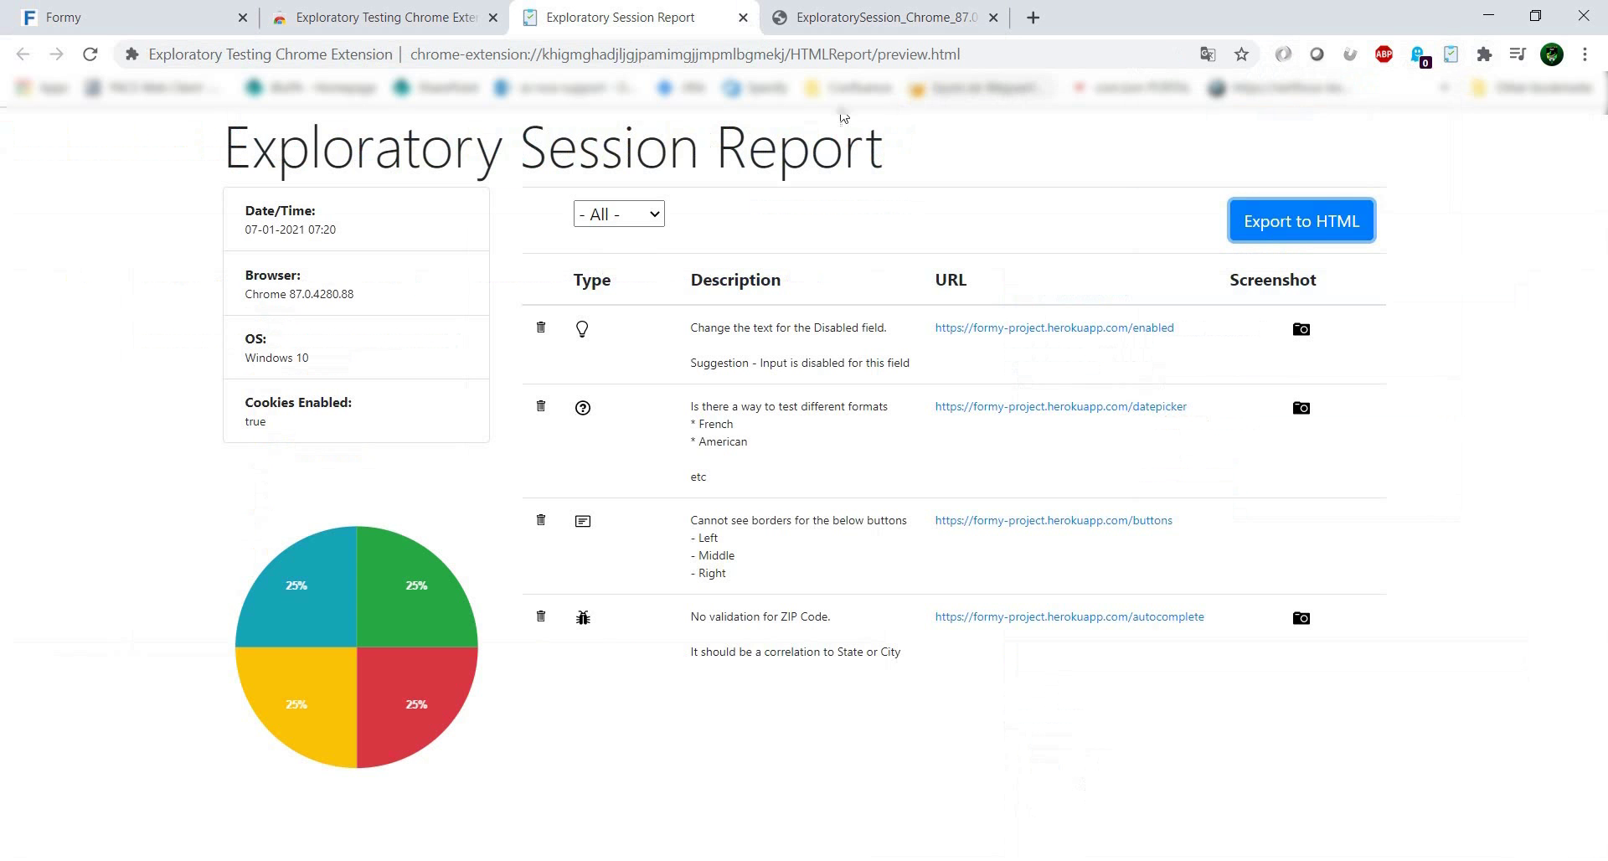
{"action": "left_click", "coordinate": [91, 54]}
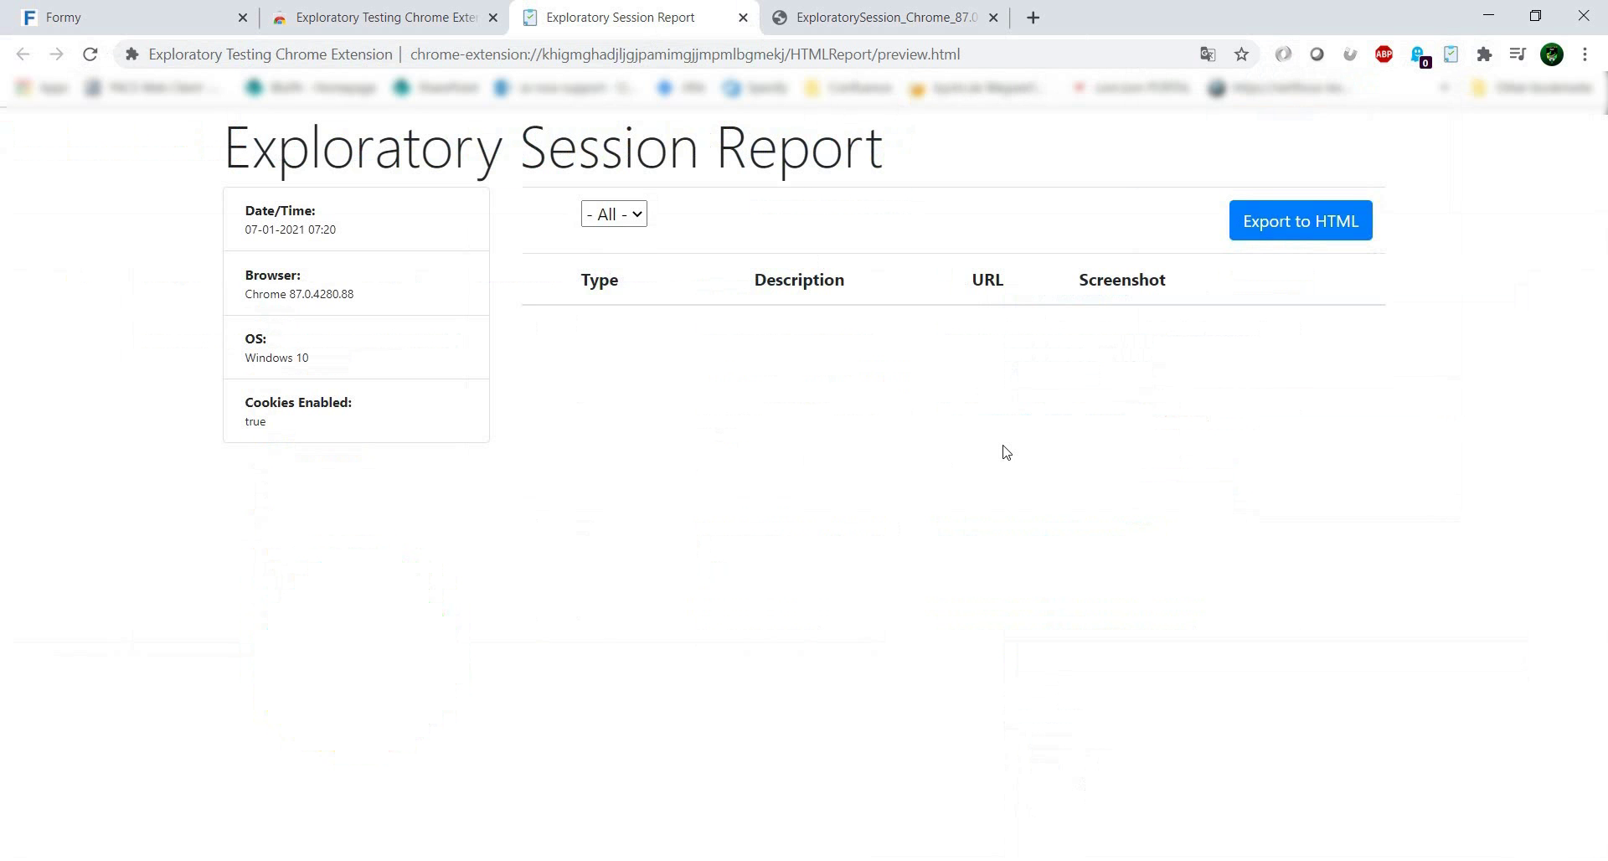
{"action": "left_click", "coordinate": [107, 11]}
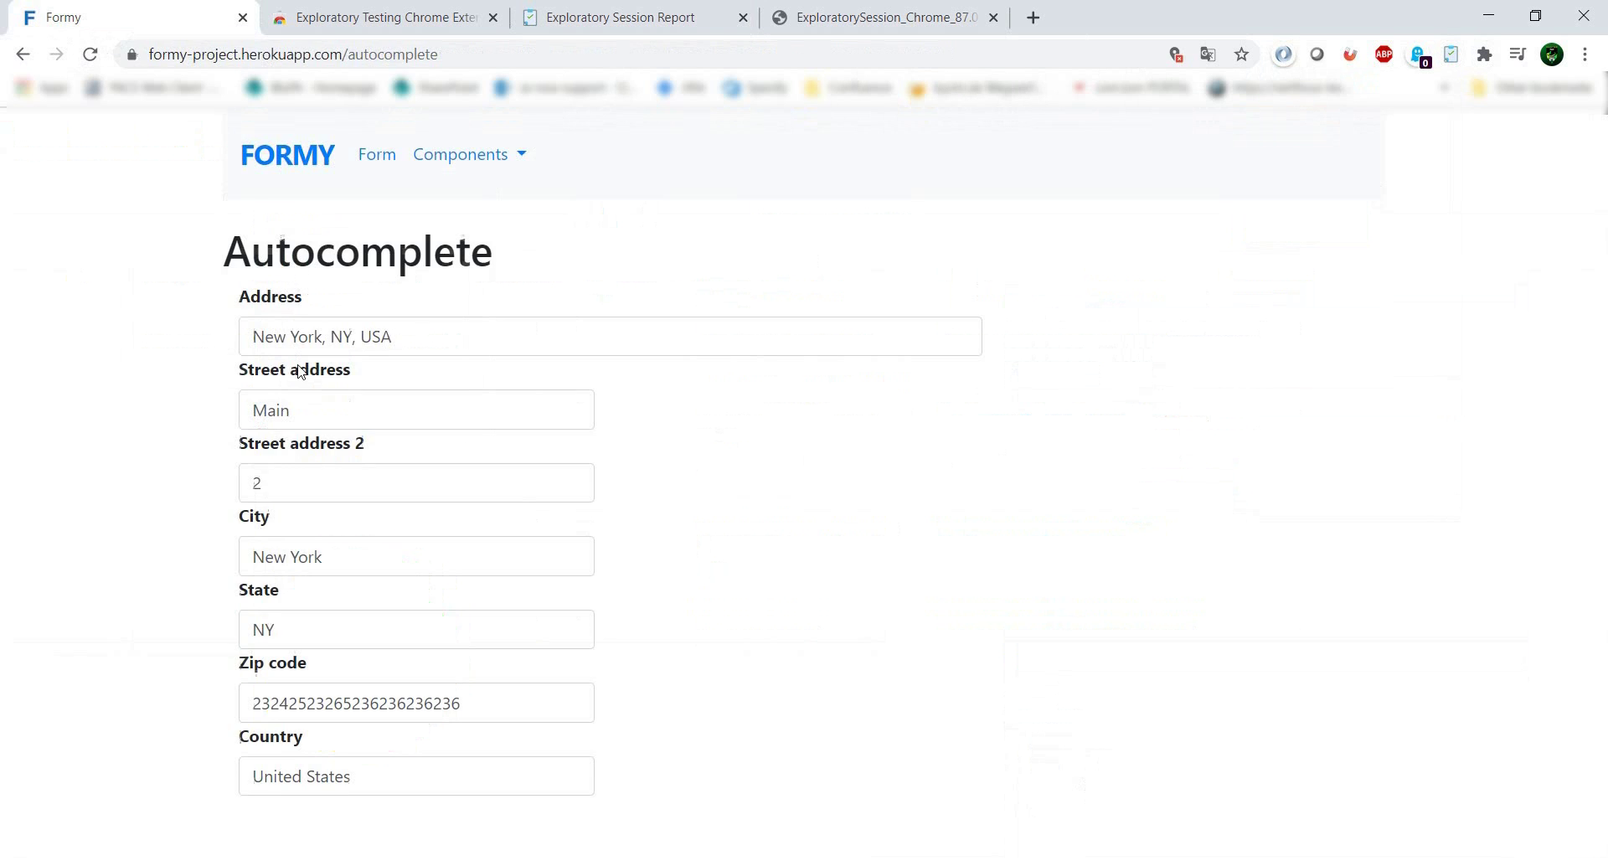